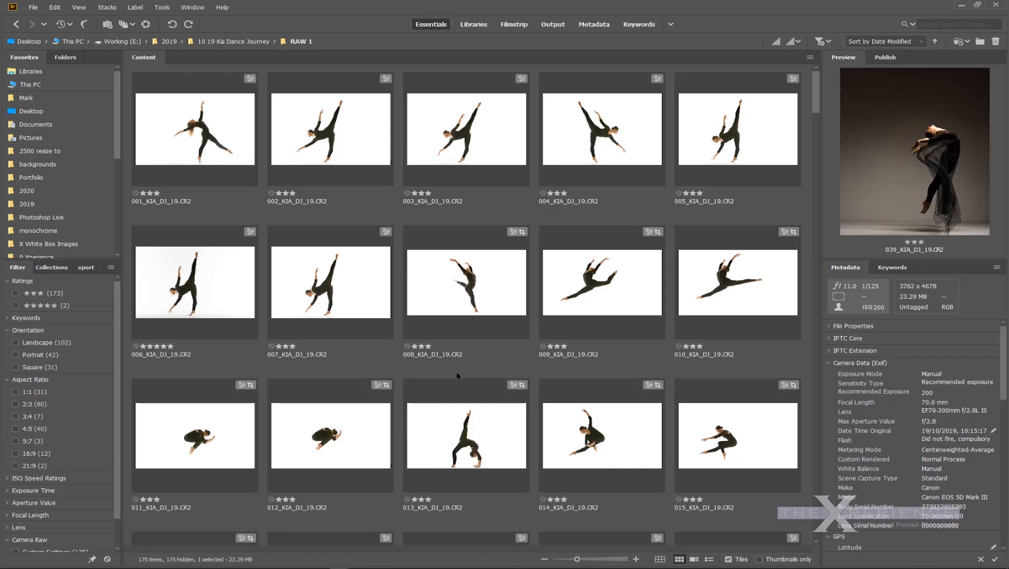
- Show only the five-star images and open 006_KIA_DJ_19.CR2 and 023_KIA_DJ_19.CR2 together in Camera Raw
{"action": "left_click", "coordinate": [47, 305]}
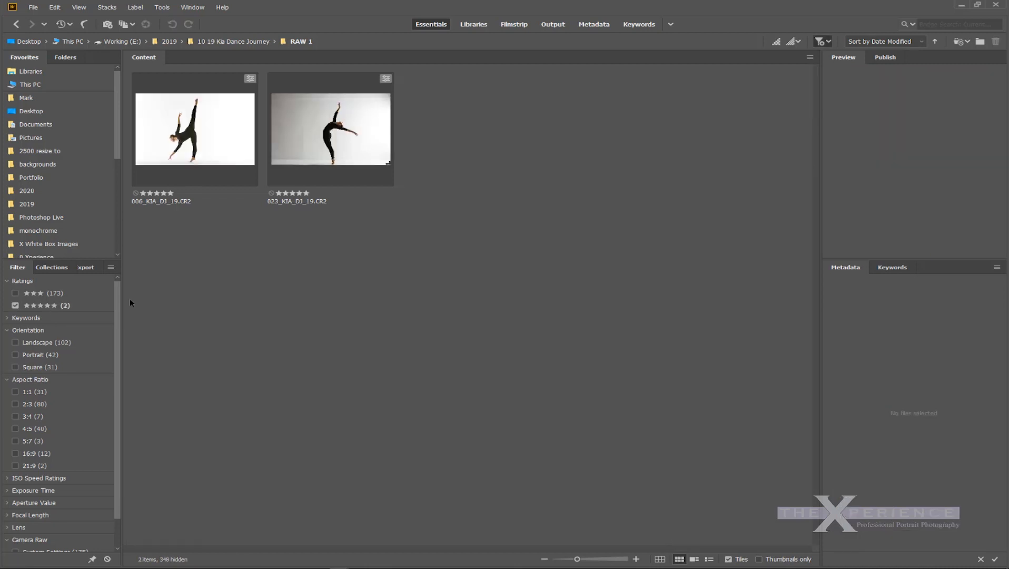
{"action": "left_click", "coordinate": [202, 160]}
{"action": "left_click", "coordinate": [305, 150], "text": "shift"}
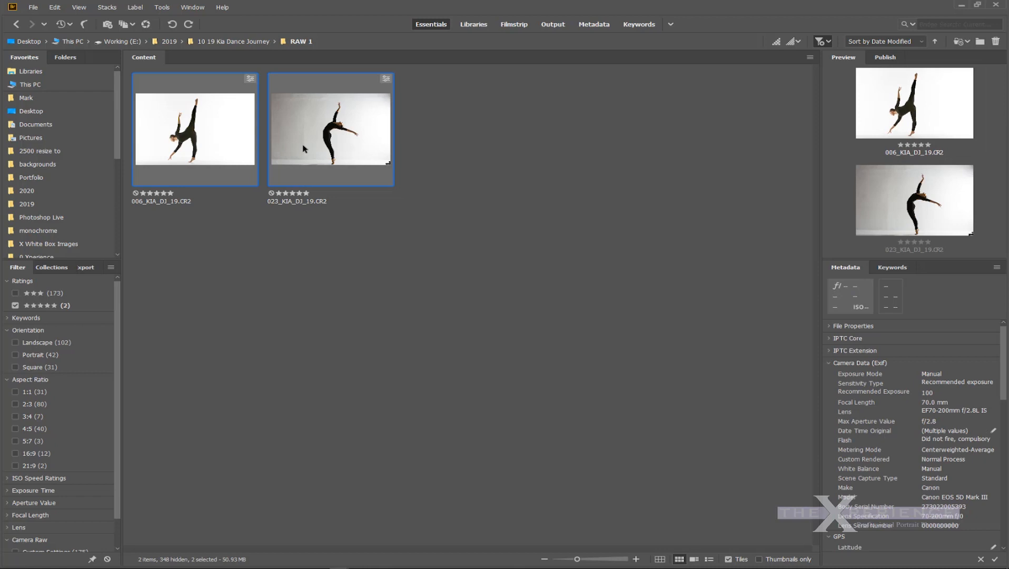
{"action": "key", "text": "ctrl+r"}
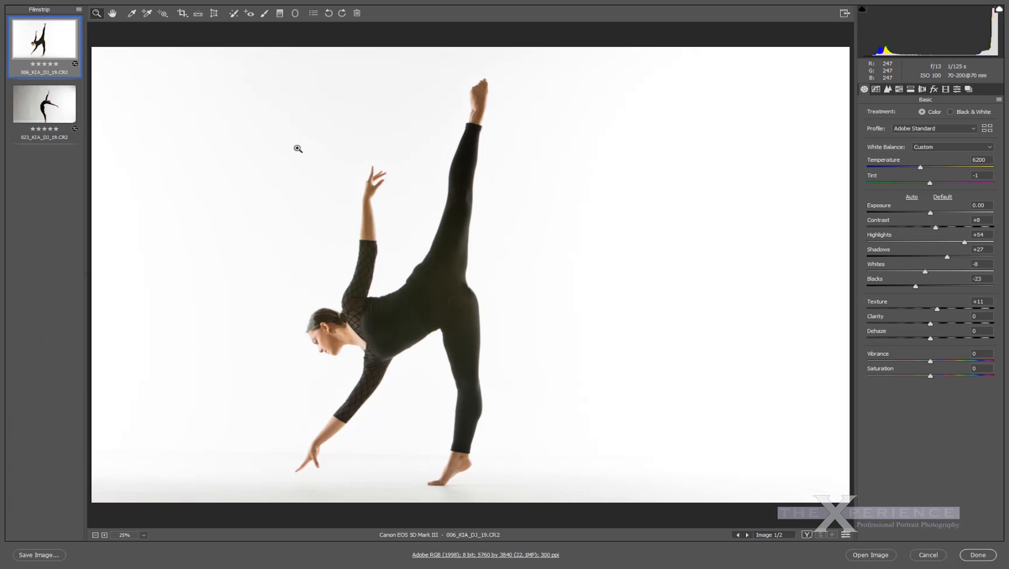
- Examine the backdrop around the dancer's lower hand in 006_KIA_DJ_19.CR2 up close and view 023_KIA_DJ_19.CR2
{"action": "left_click_drag", "start_coordinate": [231, 467], "coordinate": [431, 485]}
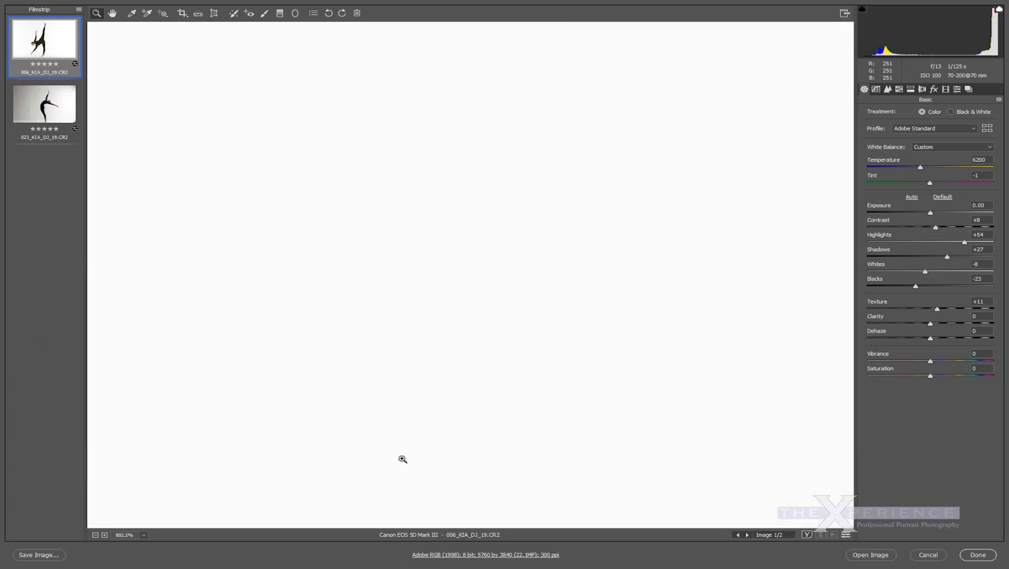
{"action": "left_click_drag", "start_coordinate": [609, 476], "coordinate": [469, 212]}
{"action": "left_click_drag", "start_coordinate": [574, 334], "coordinate": [387, 292]}
{"action": "left_click_drag", "start_coordinate": [541, 369], "coordinate": [367, 334]}
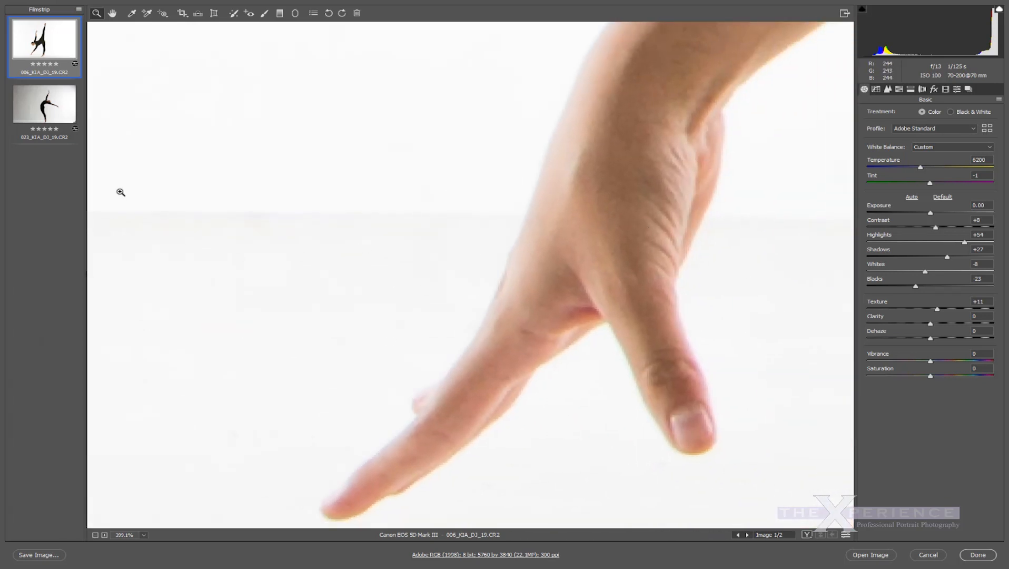
{"action": "left_click", "coordinate": [46, 104]}
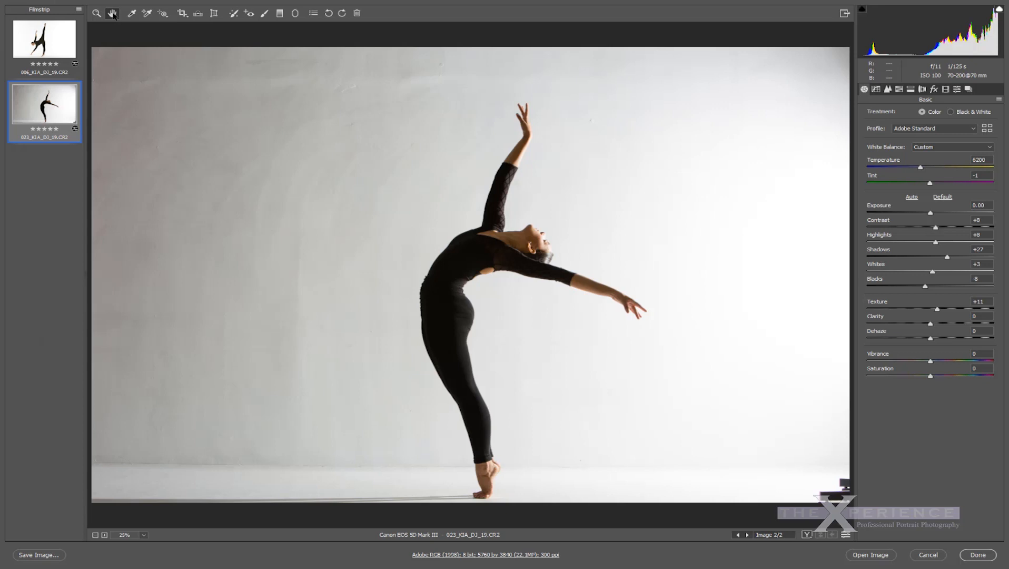
- Select both raw images in Camera Raw and open them in Photoshop
{"action": "left_click", "coordinate": [29, 52]}
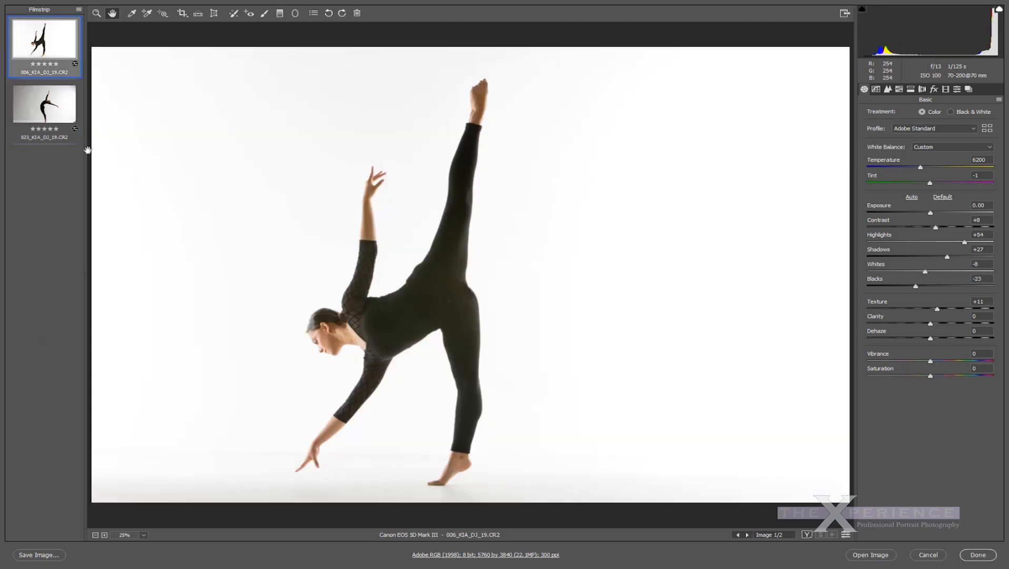
{"action": "left_click", "coordinate": [59, 115], "text": "shift"}
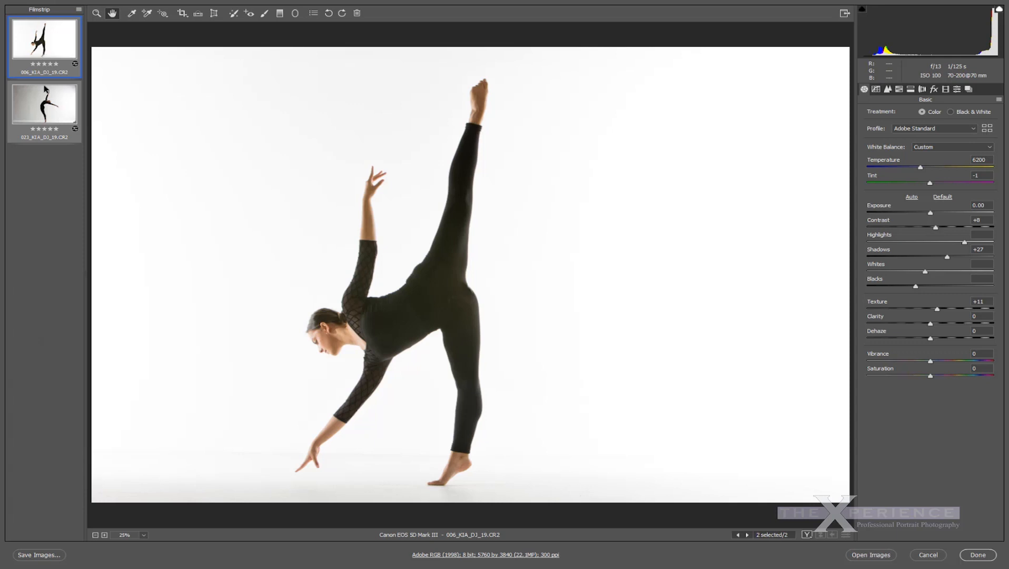
{"action": "left_click", "coordinate": [872, 555]}
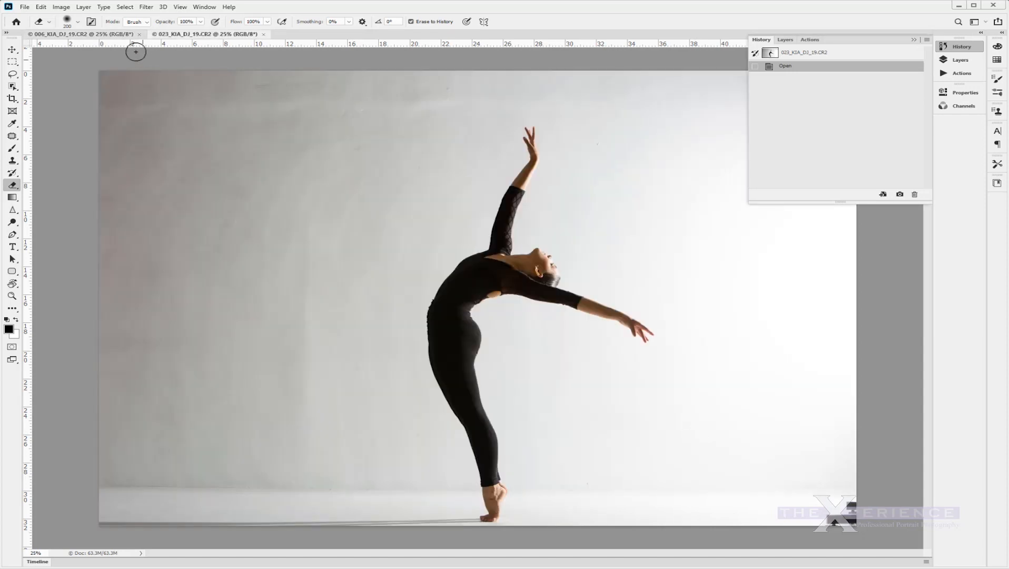
- Bring up 006_KIA_DJ_19.CR2 with the action list shown and run the high-key background fix action on it
{"action": "left_click", "coordinate": [122, 35]}
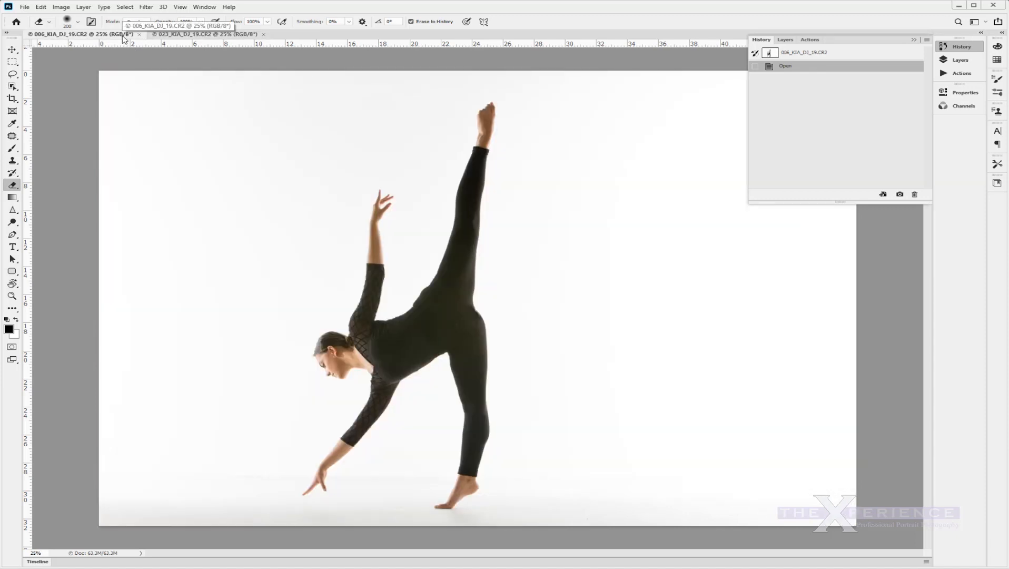
{"action": "left_click", "coordinate": [810, 40]}
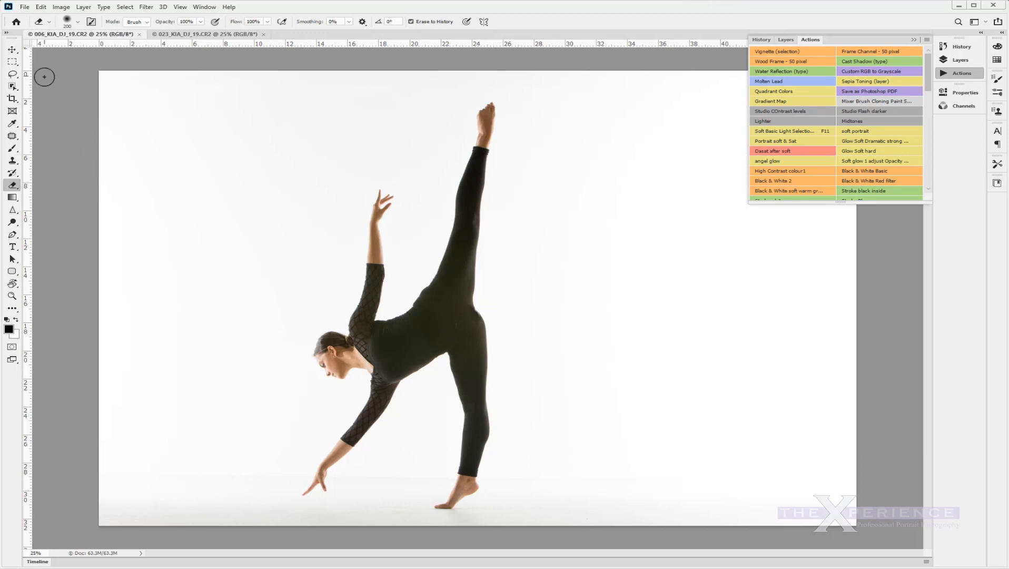
{"action": "left_click", "coordinate": [12, 49]}
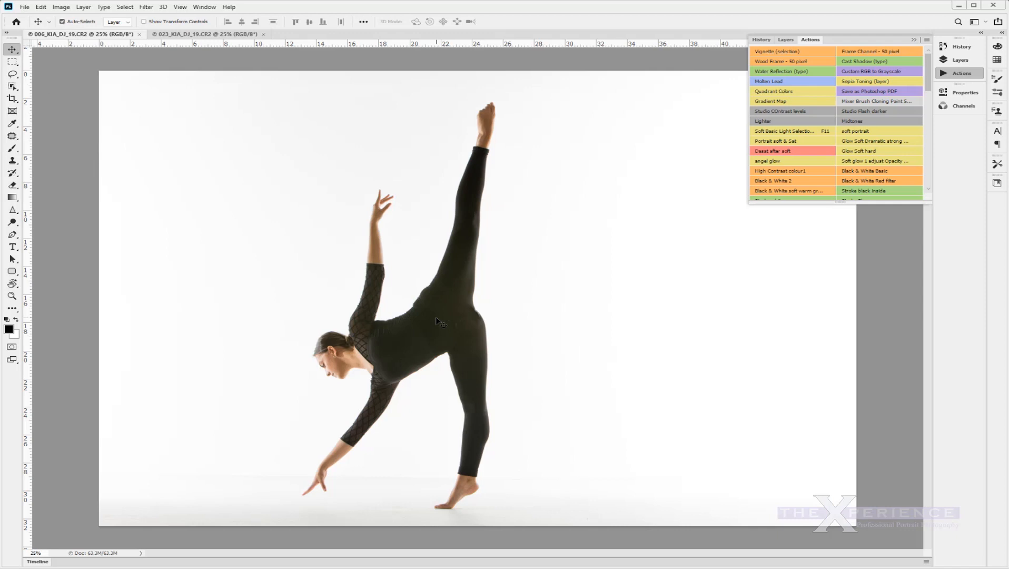
{"action": "key", "text": "F11"}
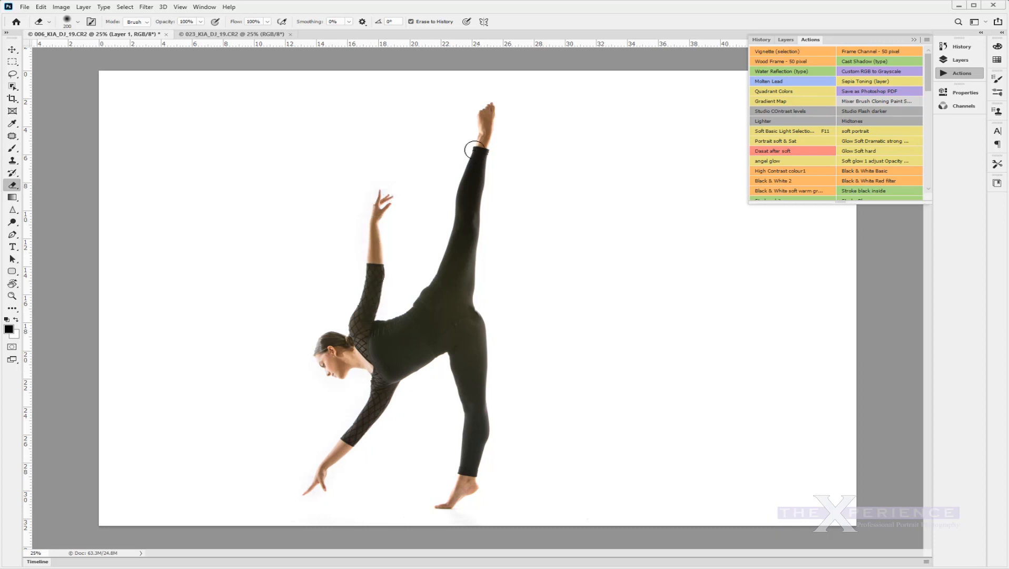
- Try restoring the dancer's foot and lower arm with the Eraser set to erase to history, reducing the brush size to 90
{"action": "left_click_drag", "start_coordinate": [447, 507], "coordinate": [470, 468]}
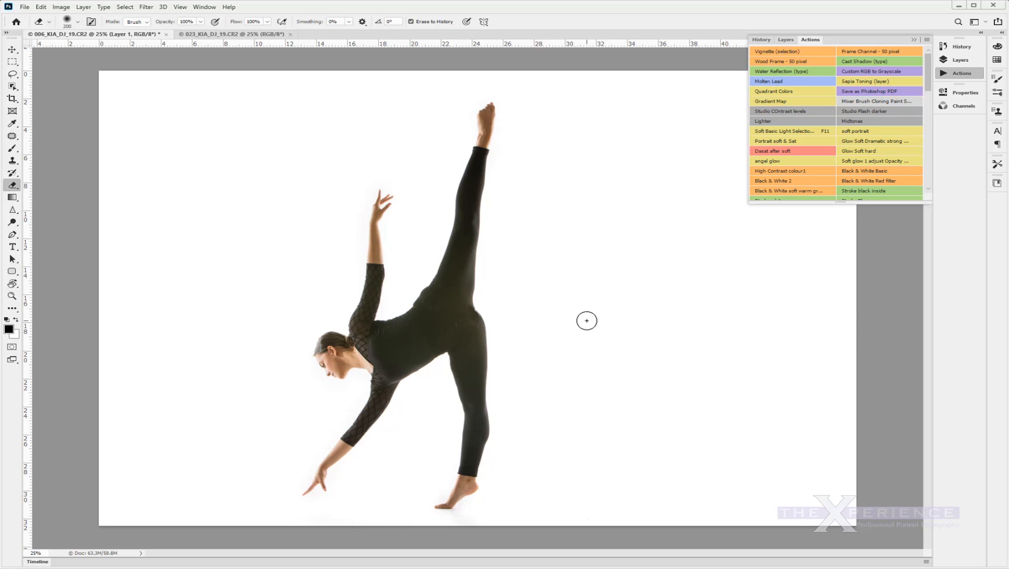
{"action": "scroll", "coordinate": [353, 511], "scroll_direction": "up", "scroll_amount": 5}
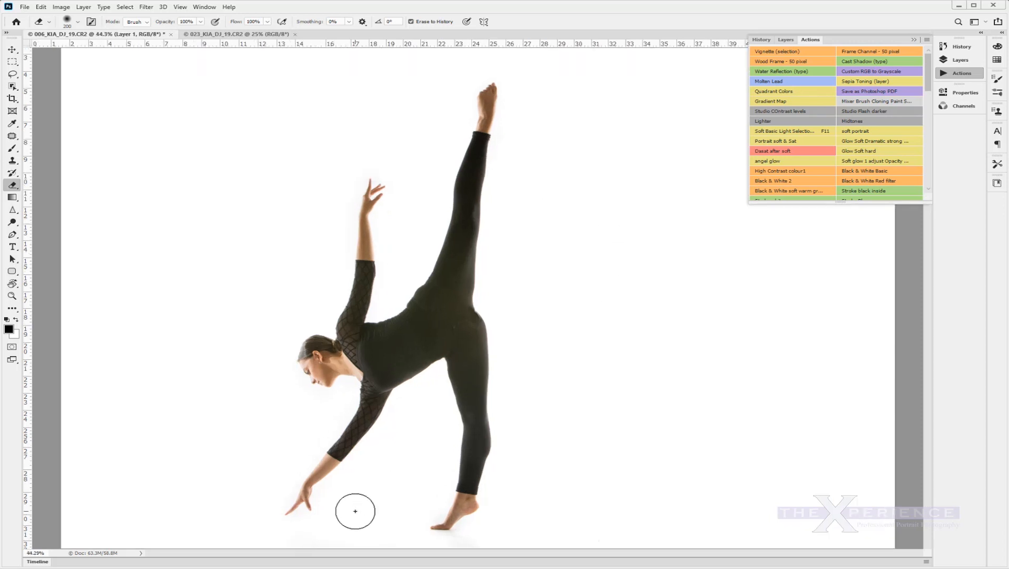
{"action": "left_click_drag", "start_coordinate": [304, 470], "coordinate": [674, 399]}
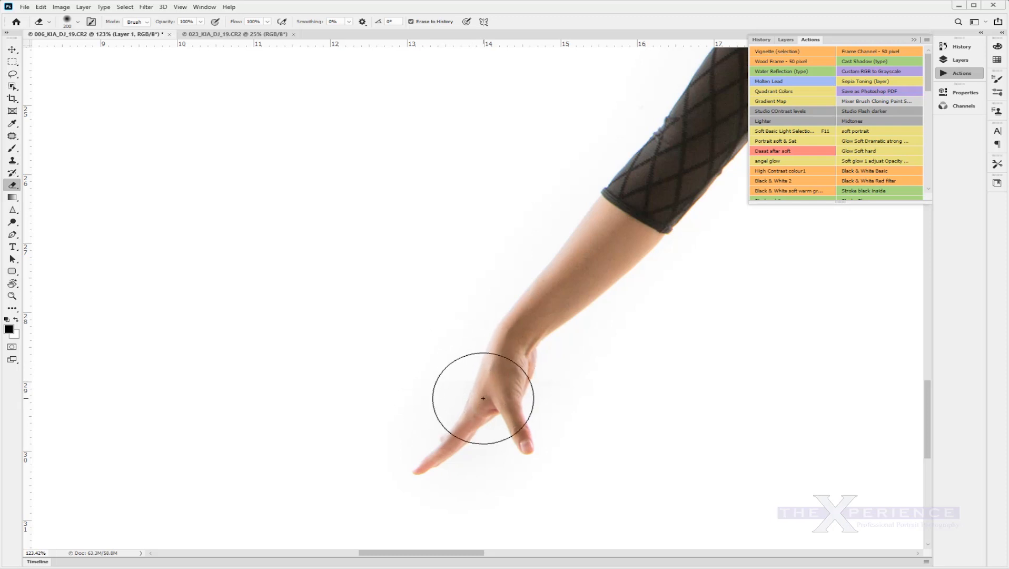
{"action": "key", "text": "bracketleft"}
{"action": "key", "text": "bracketleft"}
{"action": "key", "text": "bracketleft"}
{"action": "key", "text": "bracketleft"}
{"action": "key", "text": "bracketleft"}
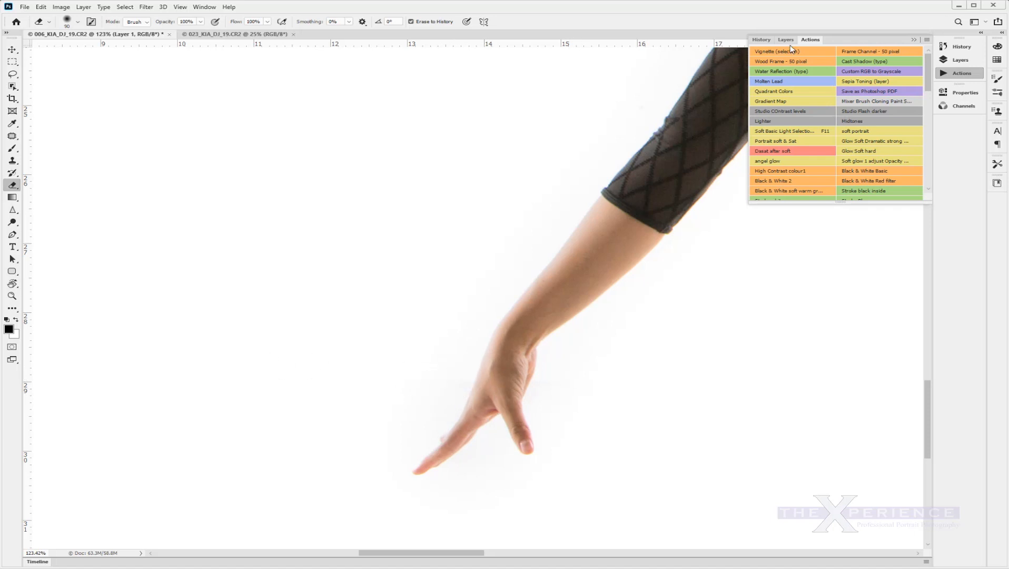
- Revert 006_KIA_DJ_19.CR2 to its Open history state and bring the whole image into view
{"action": "left_click", "coordinate": [764, 40]}
{"action": "left_click", "coordinate": [792, 66]}
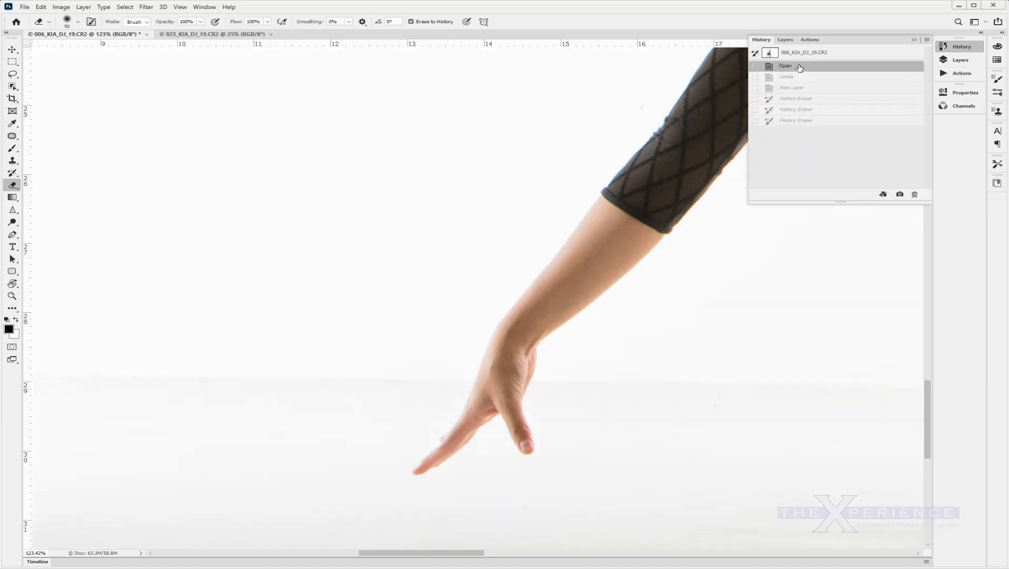
{"action": "scroll", "coordinate": [511, 282], "scroll_direction": "down", "scroll_amount": 3}
{"action": "scroll", "coordinate": [512, 281], "scroll_direction": "down", "scroll_amount": 3}
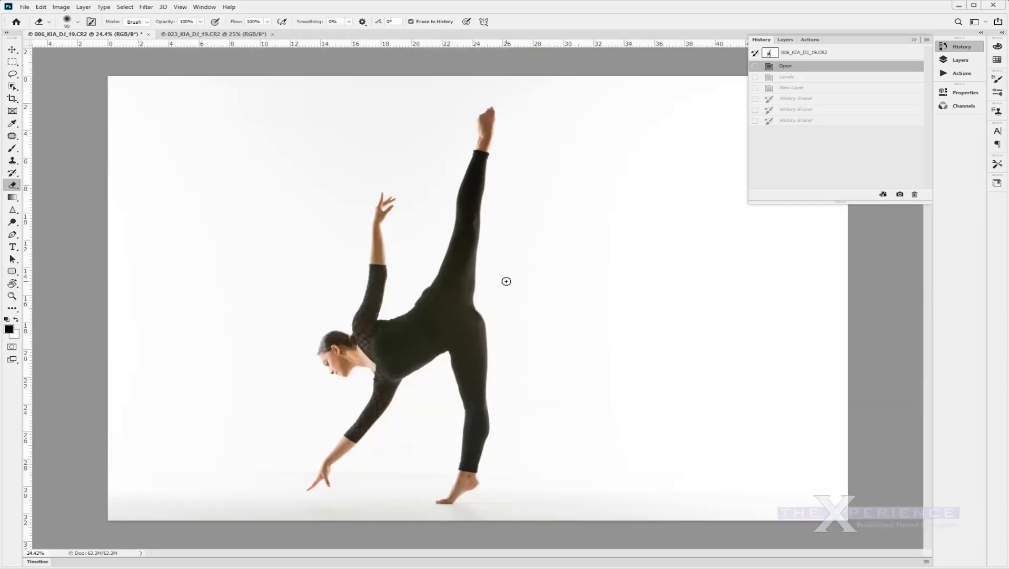
- Make the Actions panel taller and detach the Layers panel so it sits directly beneath it
{"action": "left_click", "coordinate": [810, 39]}
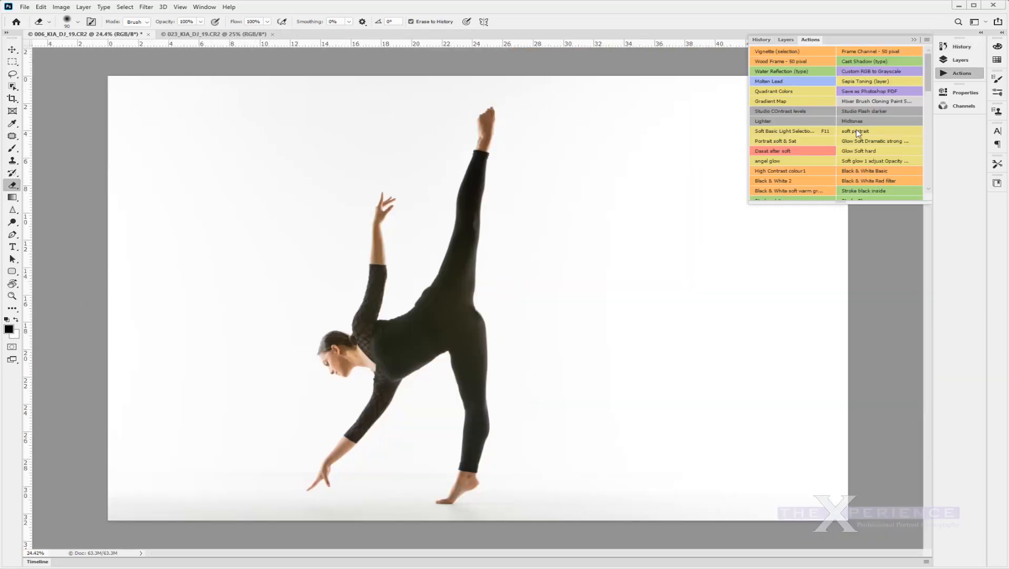
{"action": "scroll", "coordinate": [877, 127], "scroll_direction": "down", "scroll_amount": 2}
{"action": "left_click_drag", "start_coordinate": [930, 86], "coordinate": [926, 189]}
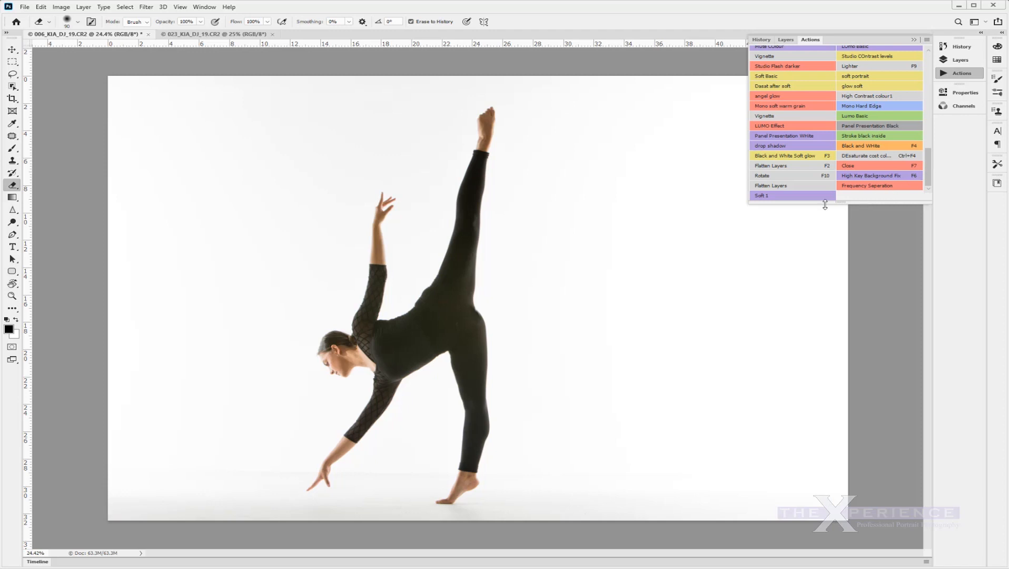
{"action": "left_click_drag", "start_coordinate": [841, 201], "coordinate": [842, 231]}
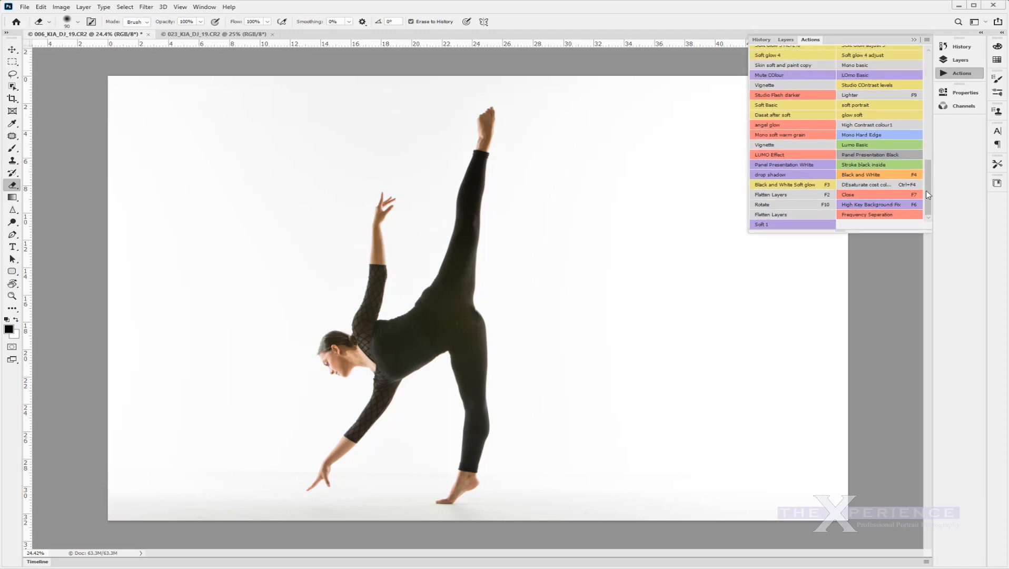
{"action": "left_click_drag", "start_coordinate": [928, 172], "coordinate": [935, 67]}
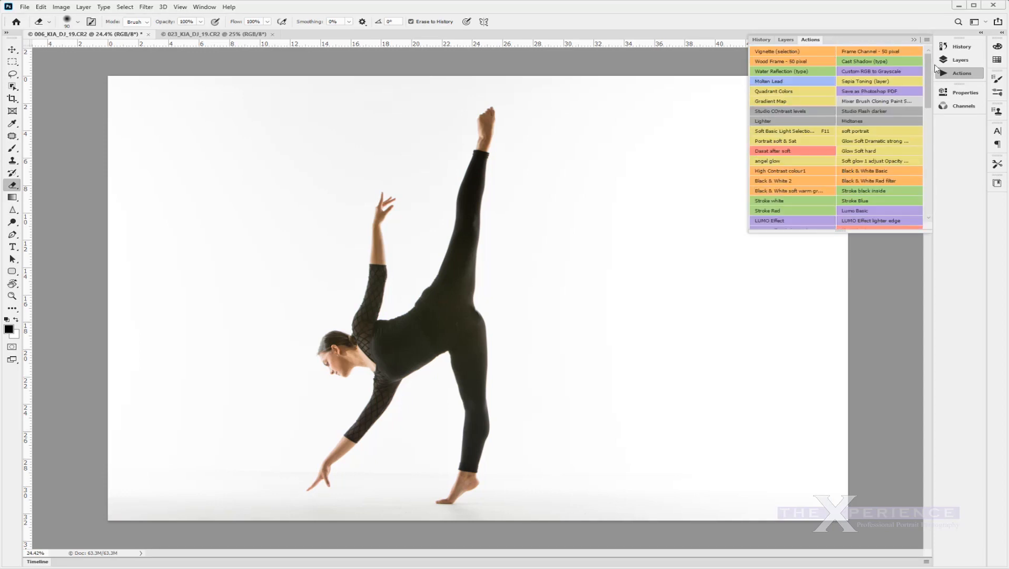
{"action": "left_click", "coordinate": [786, 40]}
{"action": "left_click_drag", "start_coordinate": [790, 47], "coordinate": [795, 277]}
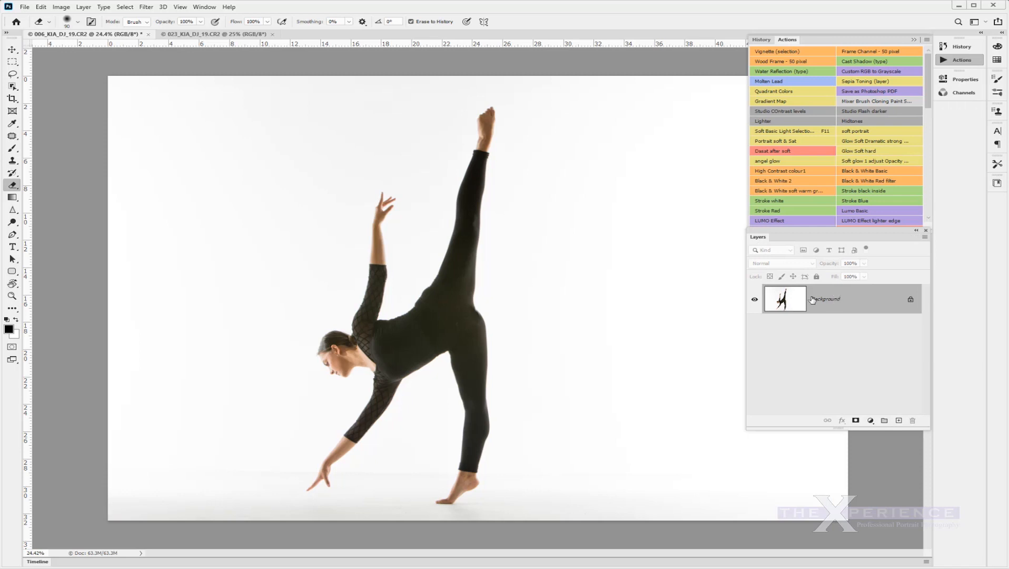
- Locate the High Key Background Fix action and switch the Actions panel out of Button Mode and back again
{"action": "left_click_drag", "start_coordinate": [928, 90], "coordinate": [930, 207]}
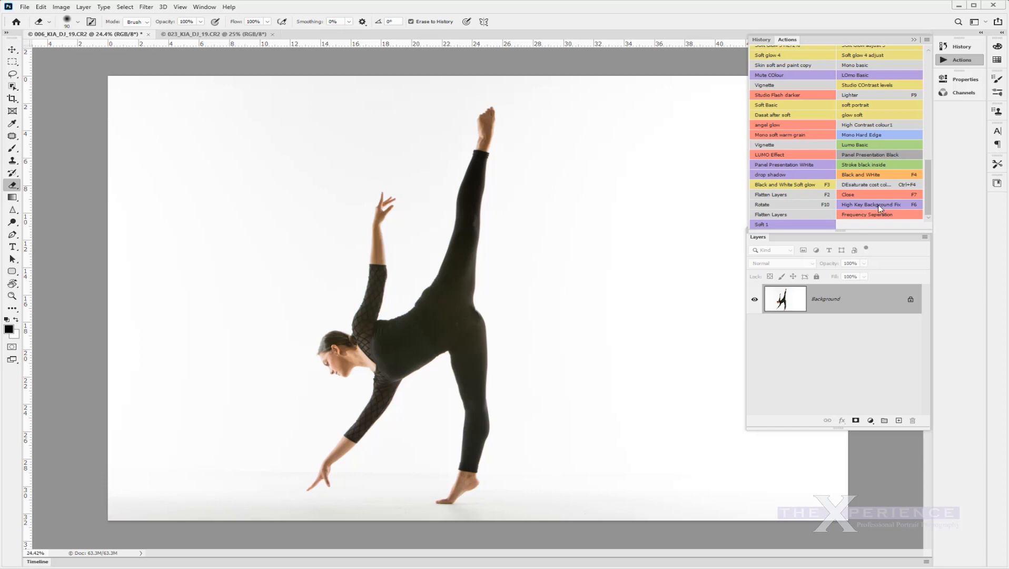
{"action": "left_click", "coordinate": [928, 40]}
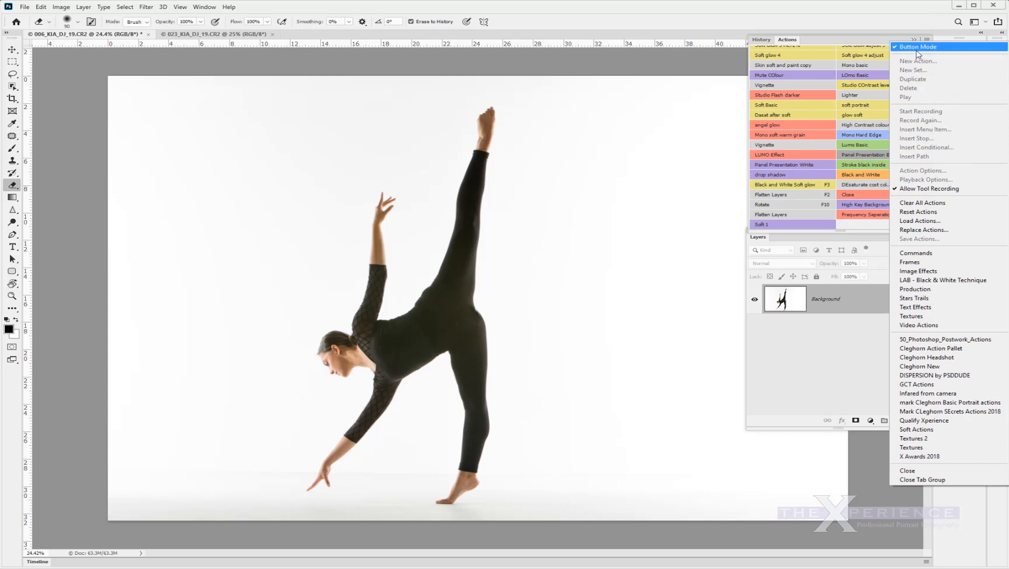
{"action": "left_click", "coordinate": [917, 49]}
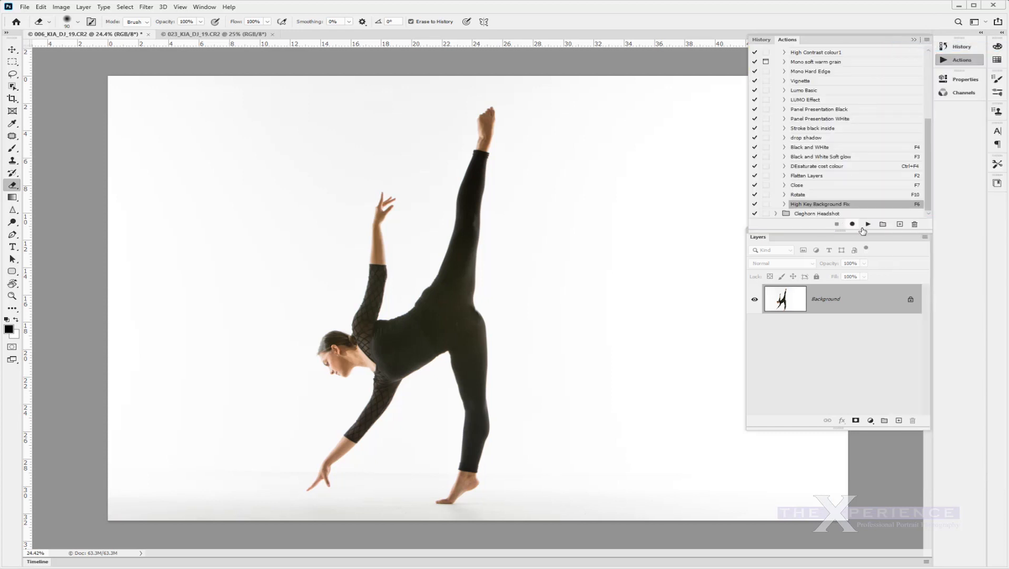
{"action": "left_click", "coordinate": [927, 41]}
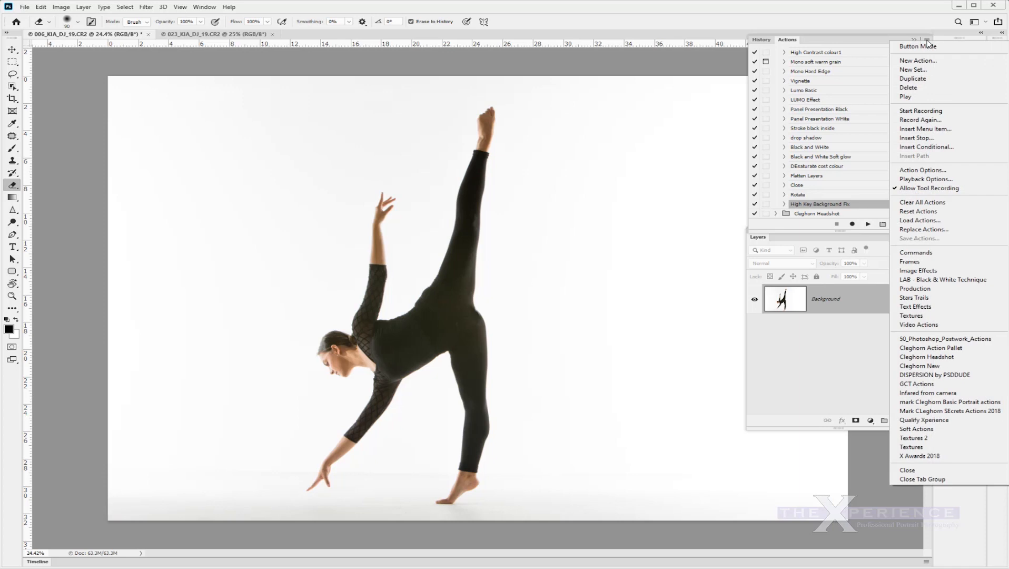
{"action": "left_click", "coordinate": [918, 47]}
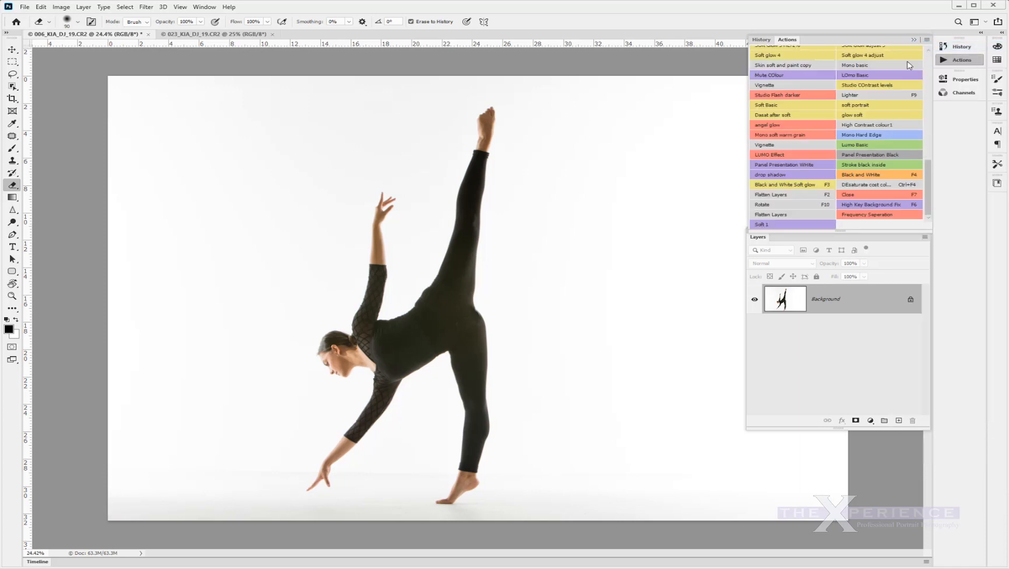
- Run the High Key Background Fix action and restore the dancer's head, arms, body and leg by erasing to history with an enlarged brush
{"action": "left_click", "coordinate": [843, 207]}
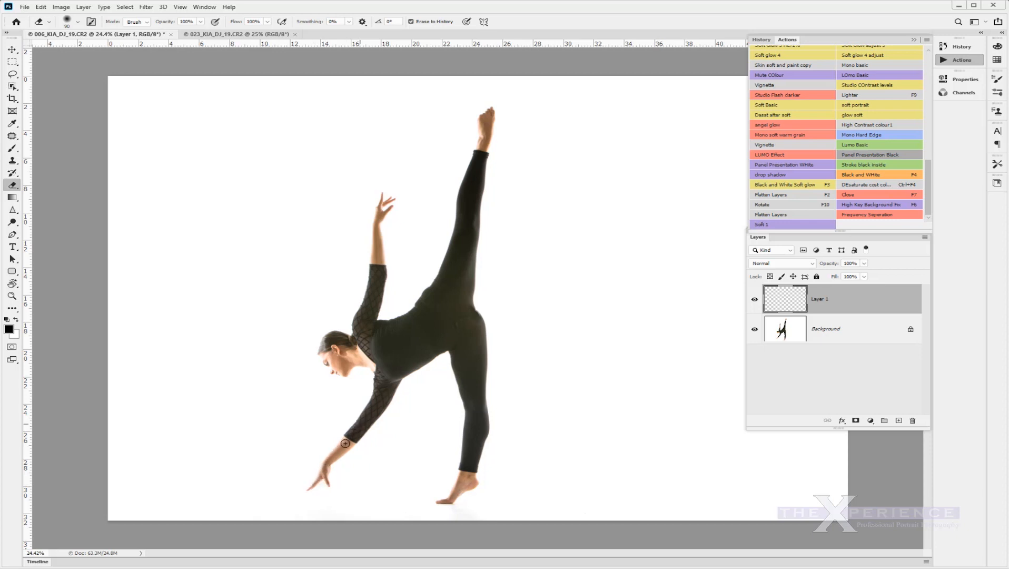
{"action": "left_click_drag", "start_coordinate": [333, 354], "coordinate": [333, 347]}
{"action": "key", "text": "bracketright"}
{"action": "key", "text": "bracketright"}
{"action": "key", "text": "bracketright"}
{"action": "key", "text": "bracketright"}
{"action": "left_click_drag", "start_coordinate": [372, 369], "coordinate": [385, 195]}
{"action": "mouse_move", "coordinate": [482, 115]}
{"action": "left_mouse_down"}
{"action": "mouse_move", "coordinate": [470, 461]}
{"action": "mouse_move", "coordinate": [458, 493]}
{"action": "left_mouse_up"}
{"action": "key", "text": "bracketright"}
{"action": "key", "text": "bracketright"}
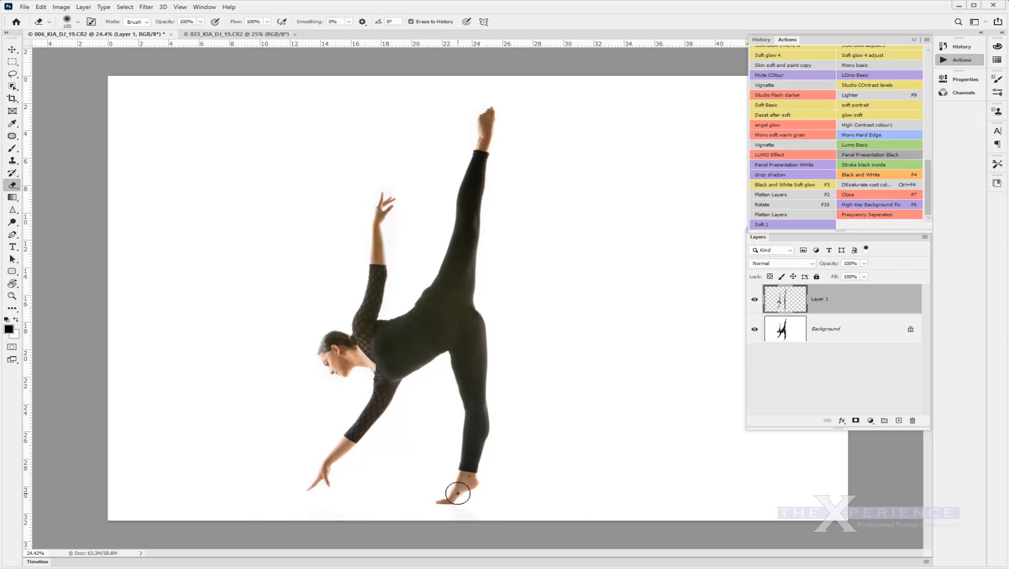
- Refine the history erasing along the dancer's lower hand and forearm, reducing the brush size to 30
{"action": "key", "text": "bracketleft"}
{"action": "key", "text": "bracketleft"}
{"action": "scroll", "coordinate": [316, 454], "scroll_direction": "up", "scroll_amount": 9}
{"action": "left_click_drag", "start_coordinate": [331, 491], "coordinate": [439, 246]}
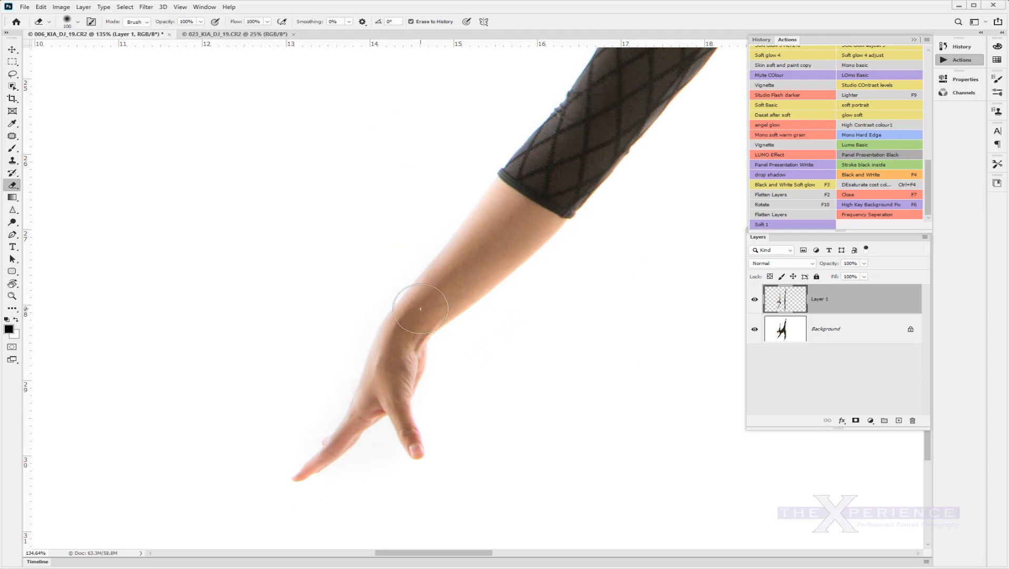
{"action": "key", "text": "bracketleft"}
{"action": "key", "text": "bracketleft"}
{"action": "key", "text": "bracketleft"}
{"action": "key", "text": "bracketleft"}
{"action": "key", "text": "bracketleft"}
{"action": "key", "text": "bracketleft"}
{"action": "key", "text": "bracketleft"}
{"action": "key", "text": "bracketleft"}
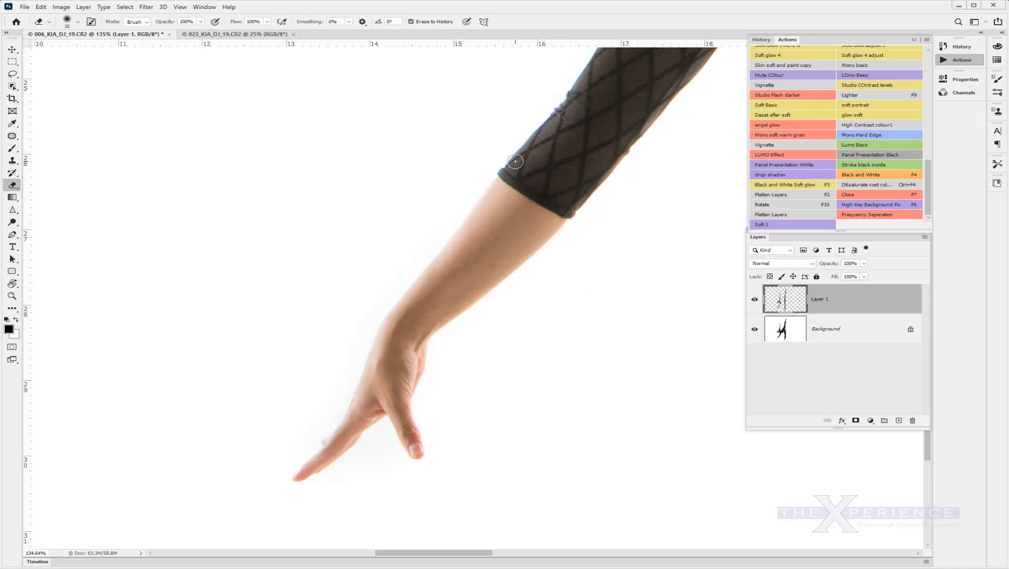
- Enlarge the Eraser brush to 150 and review the lower sleeve and the full figure
{"action": "key", "text": "bracketright"}
{"action": "key", "text": "bracketright"}
{"action": "key", "text": "bracketright"}
{"action": "key", "text": "bracketright"}
{"action": "key", "text": "bracketright"}
{"action": "scroll", "coordinate": [613, 132], "scroll_direction": "down", "scroll_amount": 5}
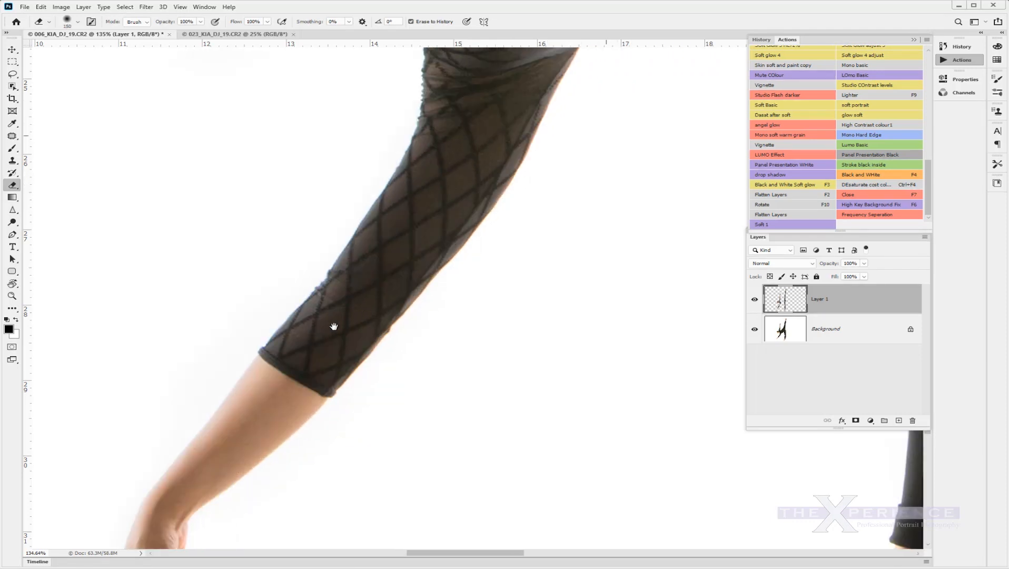
{"action": "scroll", "coordinate": [323, 327], "scroll_direction": "down", "scroll_amount": 5}
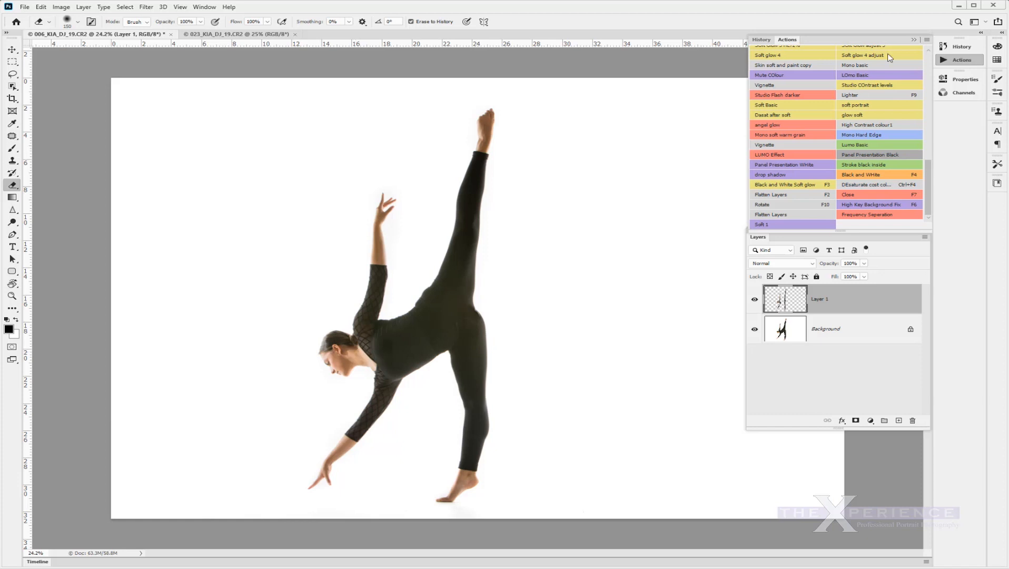
- Revert the photo to its Open history state and switch the Actions panel out of Button Mode
{"action": "left_click", "coordinate": [762, 40]}
{"action": "left_click", "coordinate": [793, 66]}
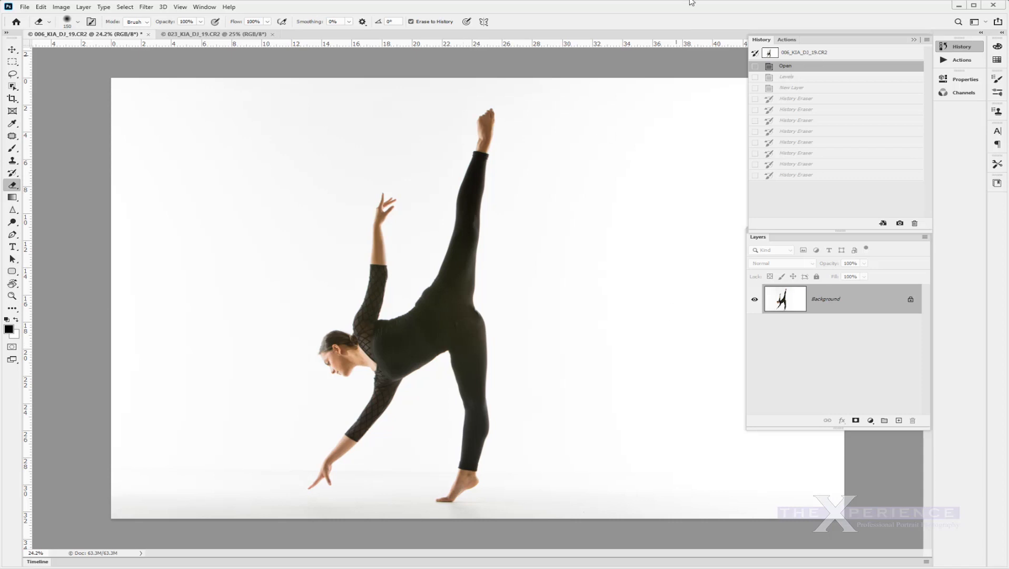
{"action": "left_click", "coordinate": [927, 40]}
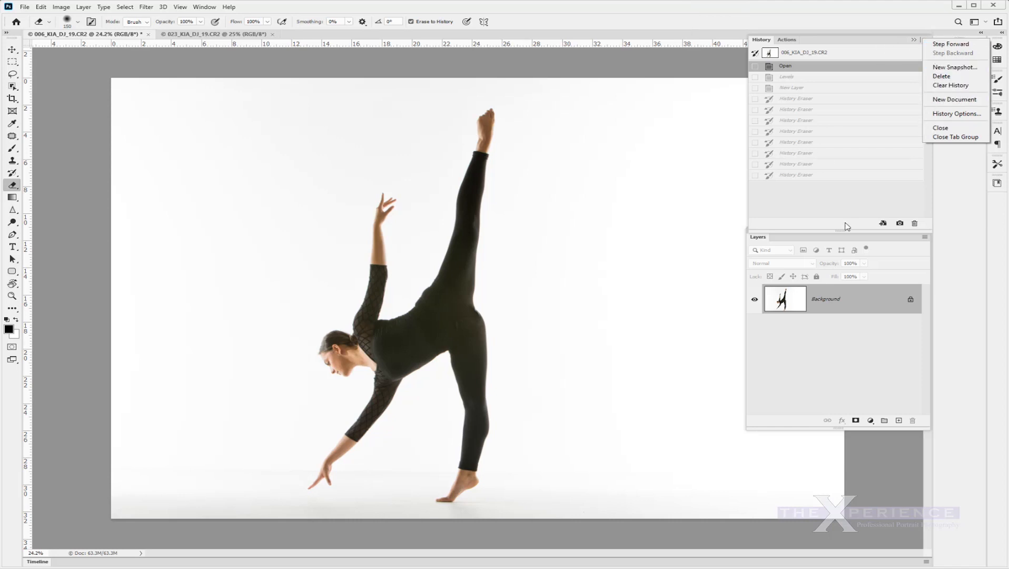
{"action": "left_click", "coordinate": [837, 240]}
{"action": "left_click", "coordinate": [787, 41]}
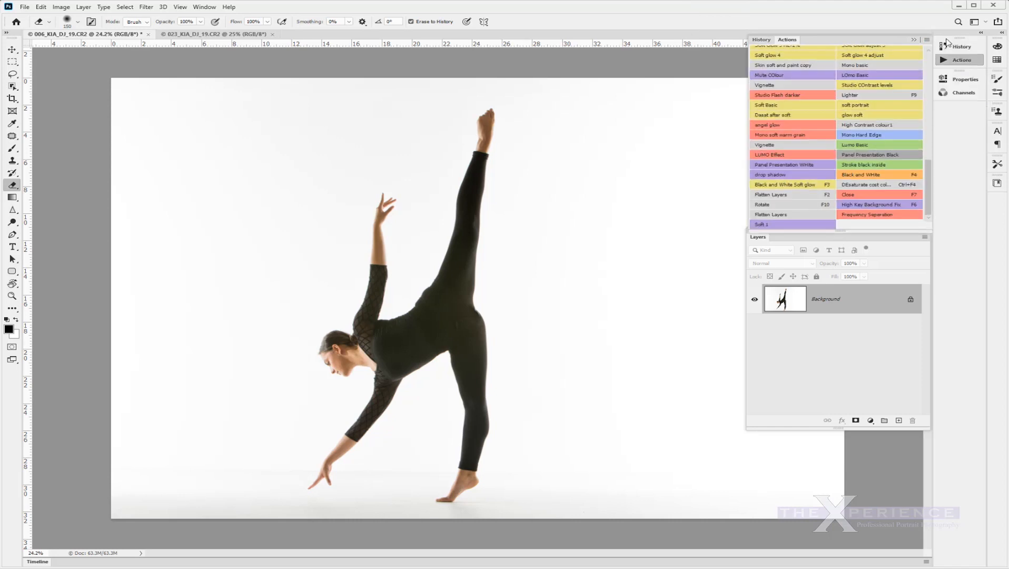
{"action": "left_click", "coordinate": [926, 40]}
{"action": "left_click", "coordinate": [919, 48]}
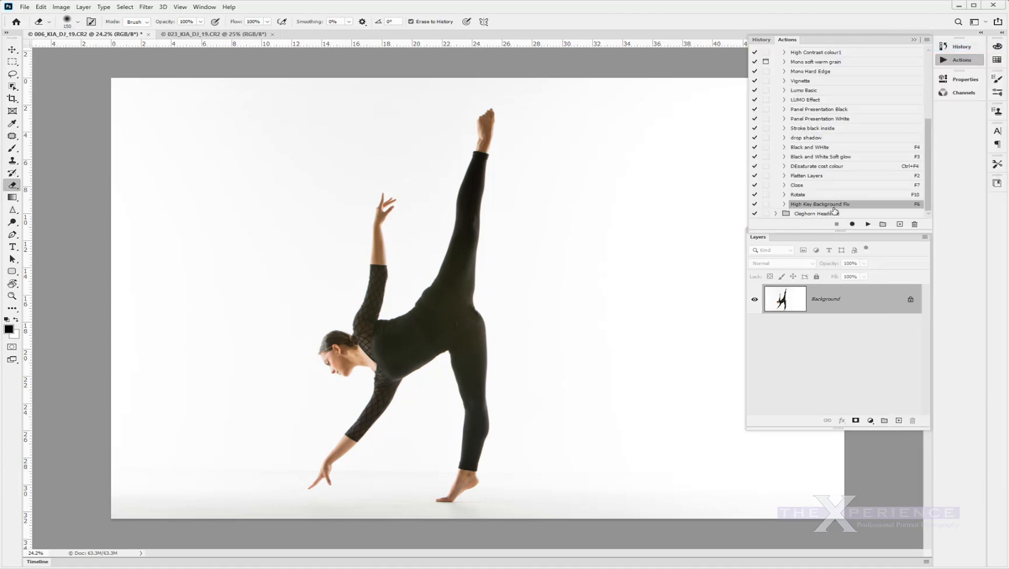
- Create a new action named "Highkey fix demo" and set its colour to Red
{"action": "left_click", "coordinate": [899, 224]}
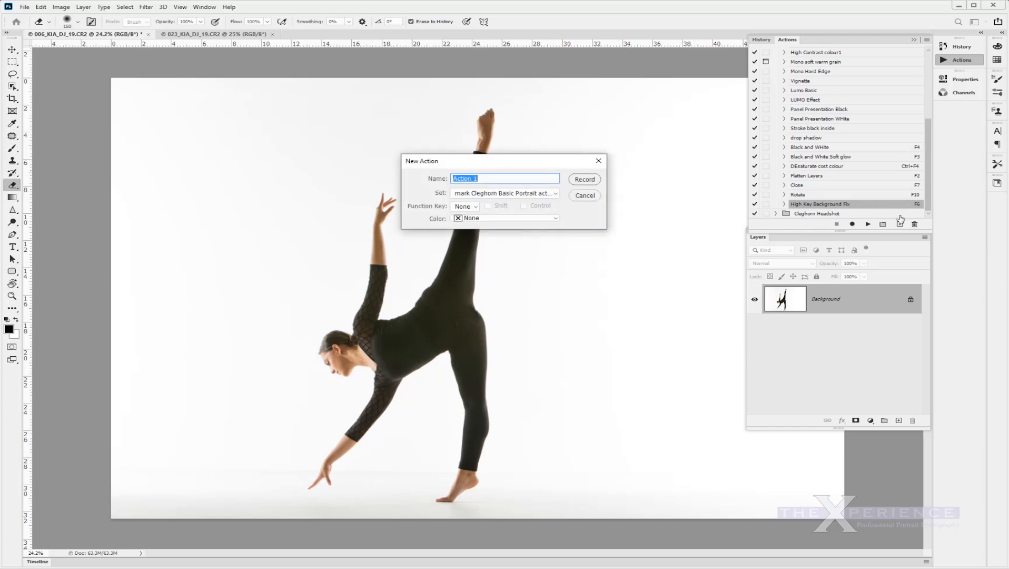
{"action": "type", "text": "Highkey fix dem"}
{"action": "type", "text": "o"}
{"action": "left_click", "coordinate": [477, 219]}
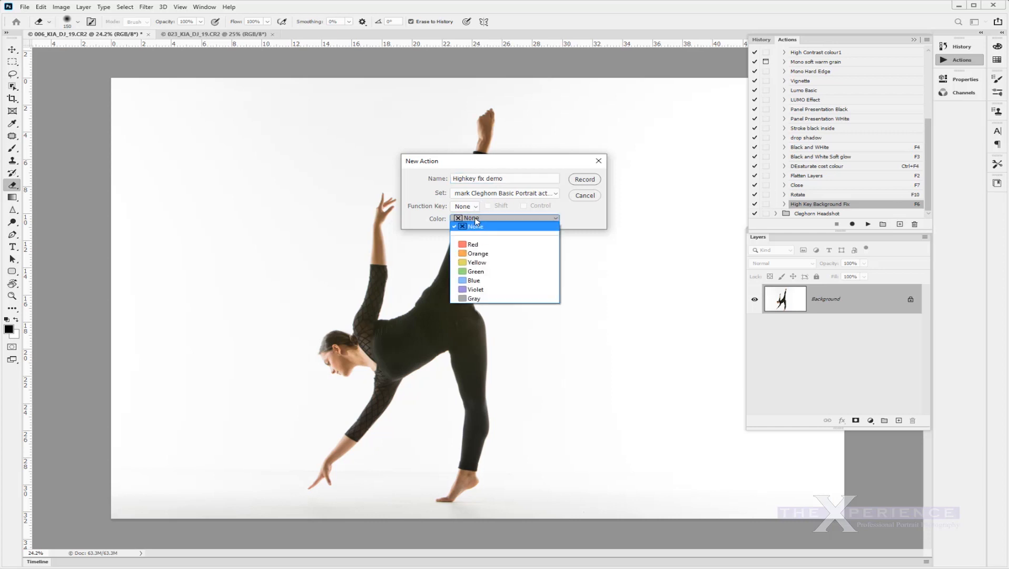
{"action": "left_click", "coordinate": [477, 245]}
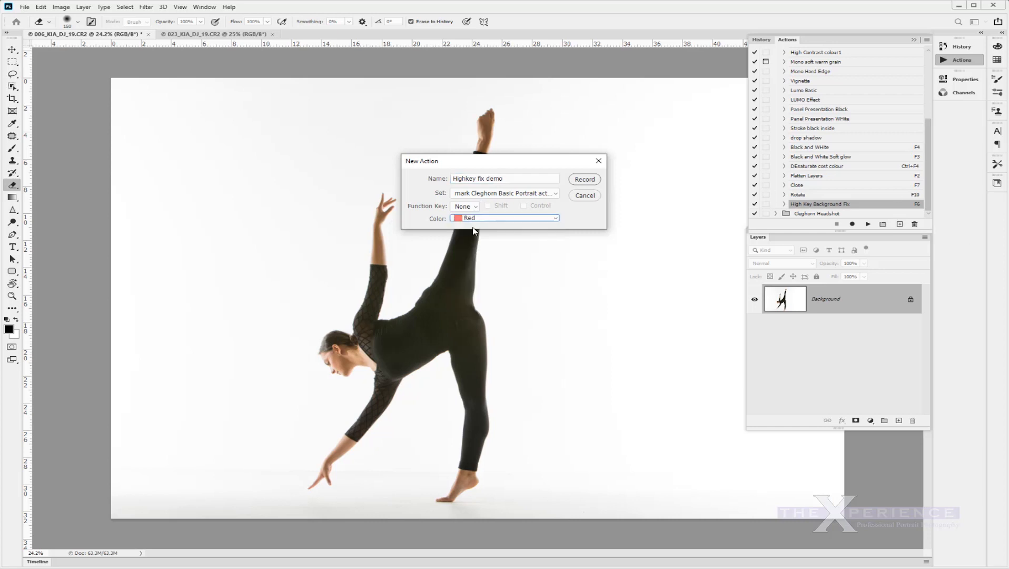
- Try F11 and F7 with the Shift and Control modifiers as the action's function key, and reset it to None
{"action": "left_click", "coordinate": [476, 209]}
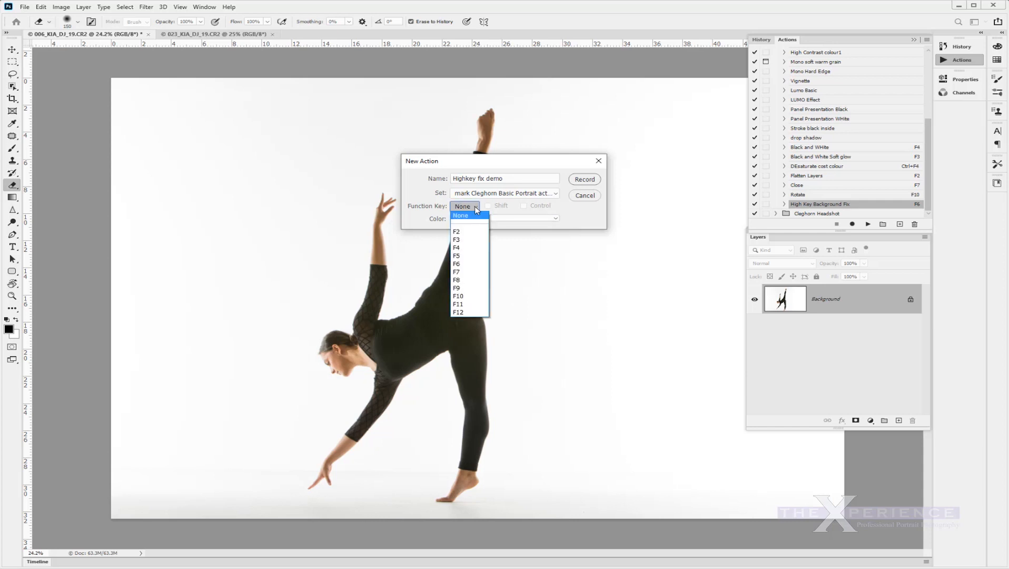
{"action": "left_click", "coordinate": [474, 306]}
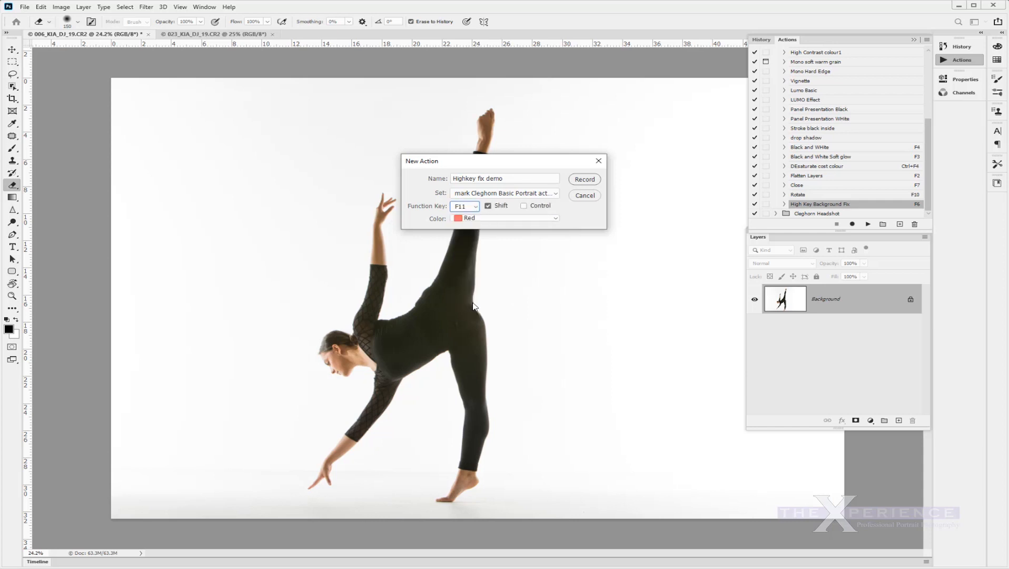
{"action": "left_click", "coordinate": [488, 206]}
{"action": "left_click", "coordinate": [477, 210]}
{"action": "left_click", "coordinate": [471, 273]}
{"action": "left_click", "coordinate": [489, 206]}
{"action": "left_click", "coordinate": [527, 207]}
{"action": "left_click", "coordinate": [488, 206]}
{"action": "left_click", "coordinate": [474, 209]}
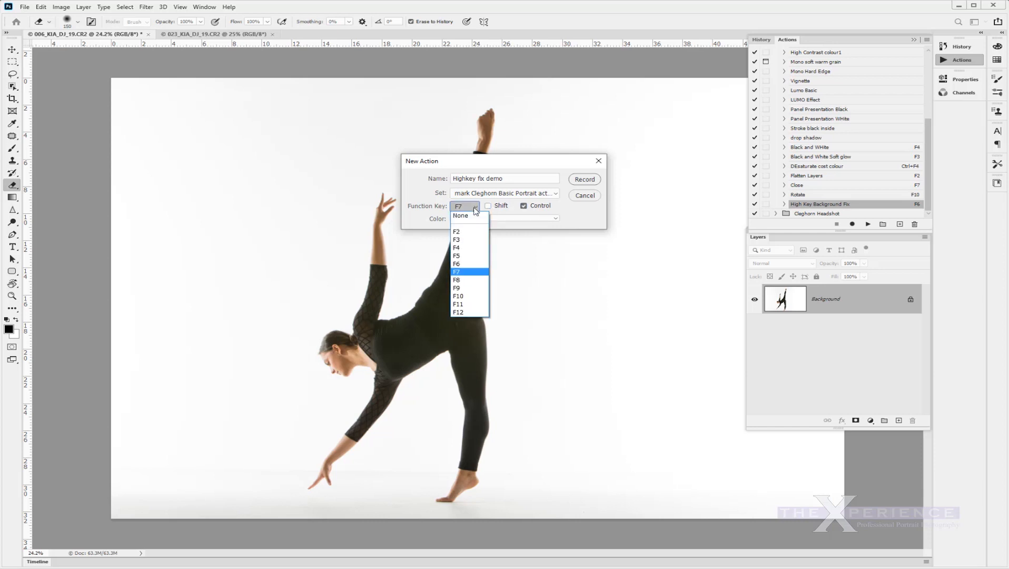
{"action": "left_click", "coordinate": [474, 216]}
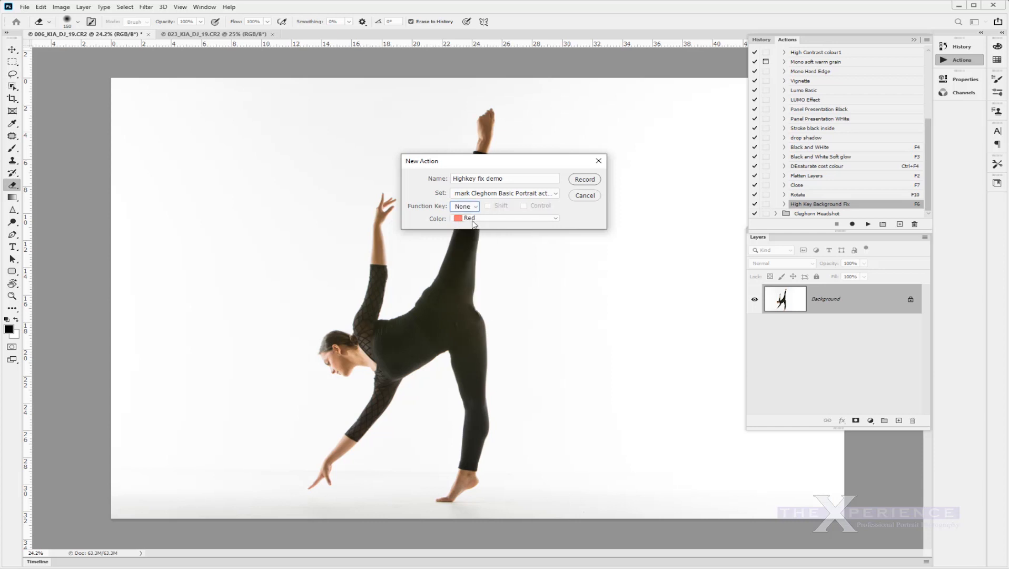
- Start recording the action and apply Levels with the white point sampled from the grey floor below the dancer's lower hand
{"action": "left_click", "coordinate": [580, 181]}
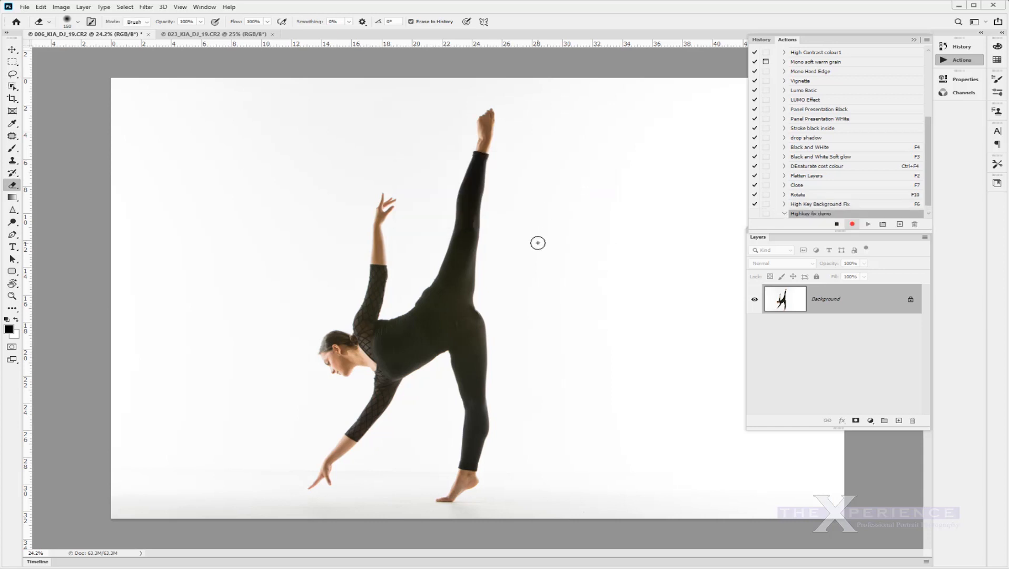
{"action": "key", "text": "ctrl+l"}
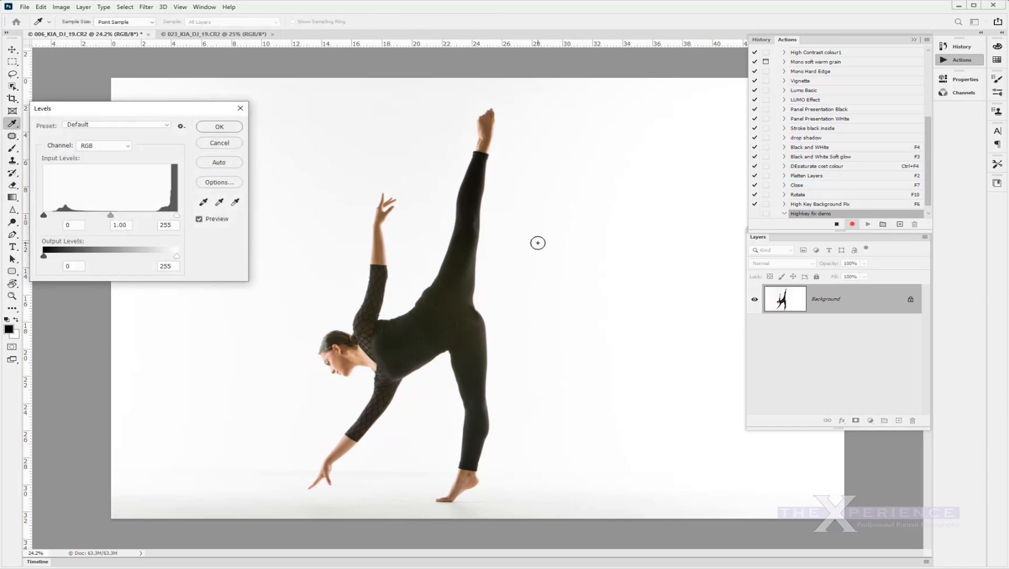
{"action": "left_click_drag", "start_coordinate": [167, 113], "coordinate": [198, 117]}
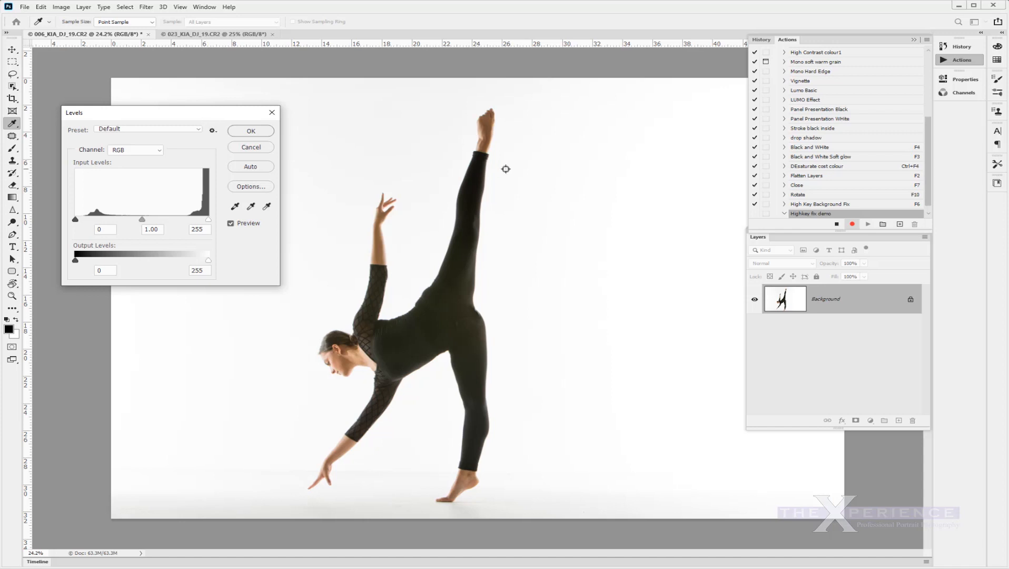
{"action": "left_click", "coordinate": [267, 207]}
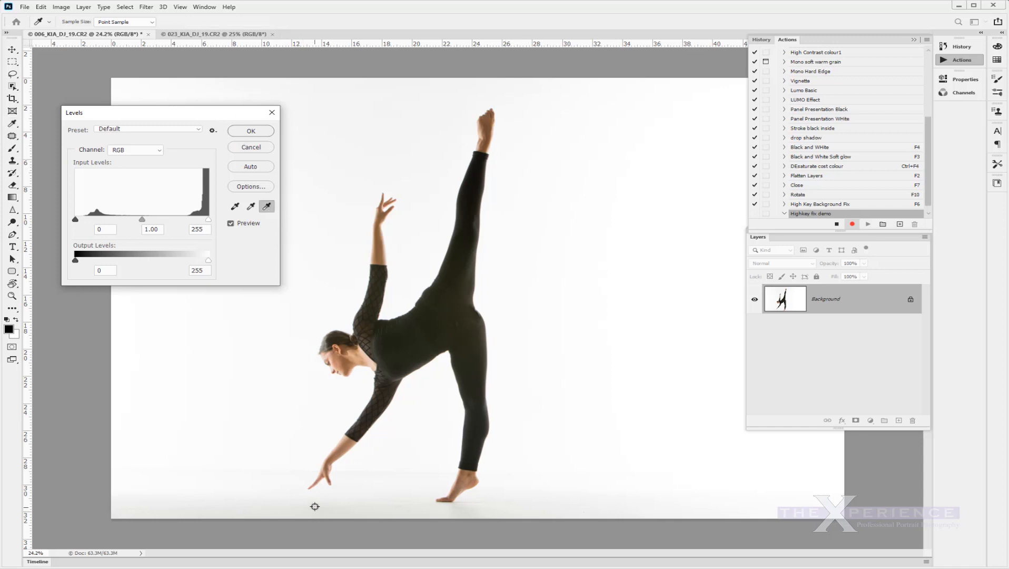
{"action": "scroll", "coordinate": [315, 506], "scroll_direction": "up", "scroll_amount": 3}
{"action": "scroll", "coordinate": [315, 507], "scroll_direction": "up", "scroll_amount": 4}
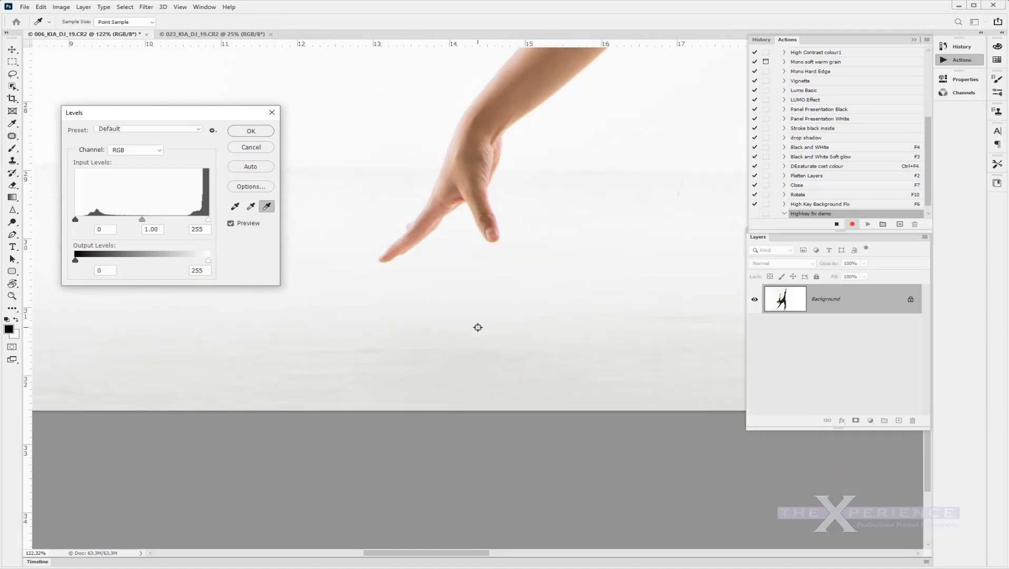
{"action": "scroll", "coordinate": [476, 332], "scroll_direction": "up", "scroll_amount": 2}
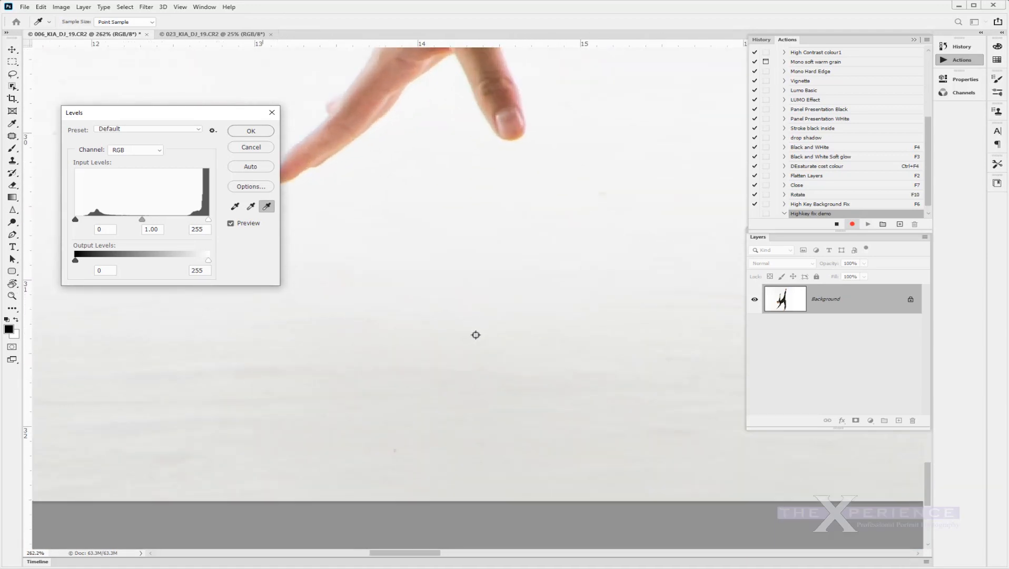
{"action": "left_click", "coordinate": [447, 430]}
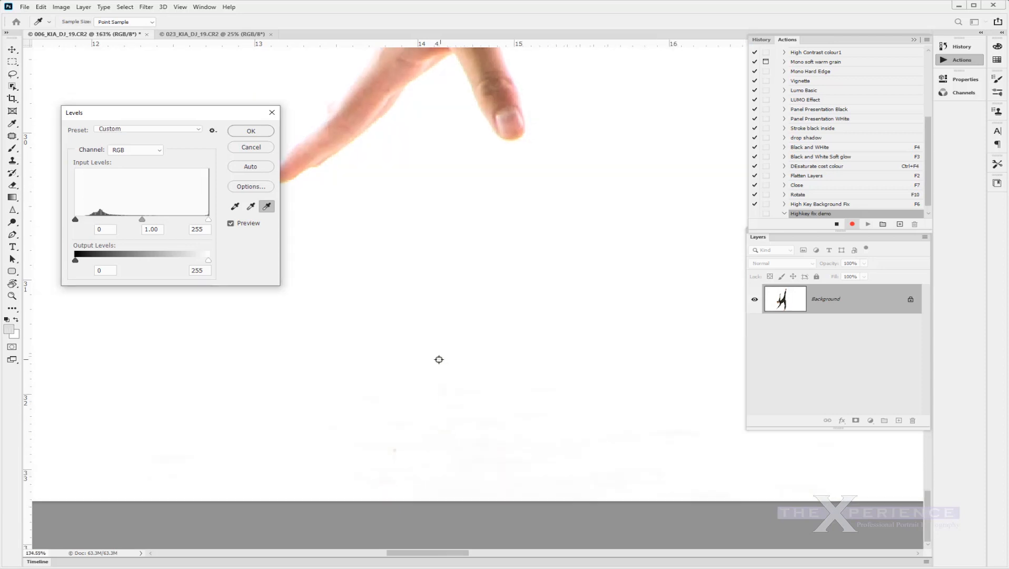
{"action": "scroll", "coordinate": [439, 359], "scroll_direction": "down", "scroll_amount": 4}
{"action": "scroll", "coordinate": [439, 359], "scroll_direction": "down", "scroll_amount": 1}
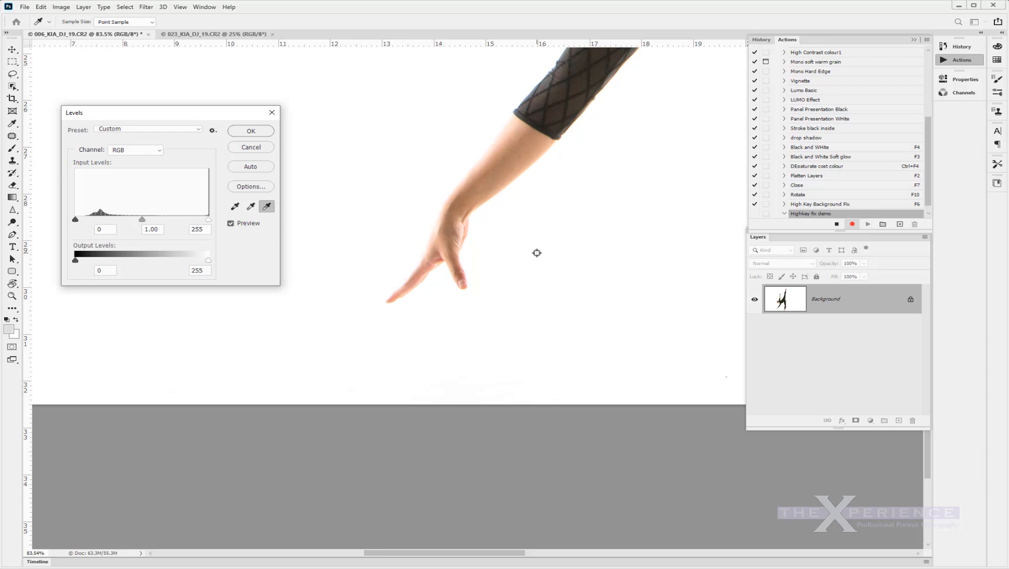
{"action": "scroll", "coordinate": [409, 281], "scroll_direction": "up", "scroll_amount": 3}
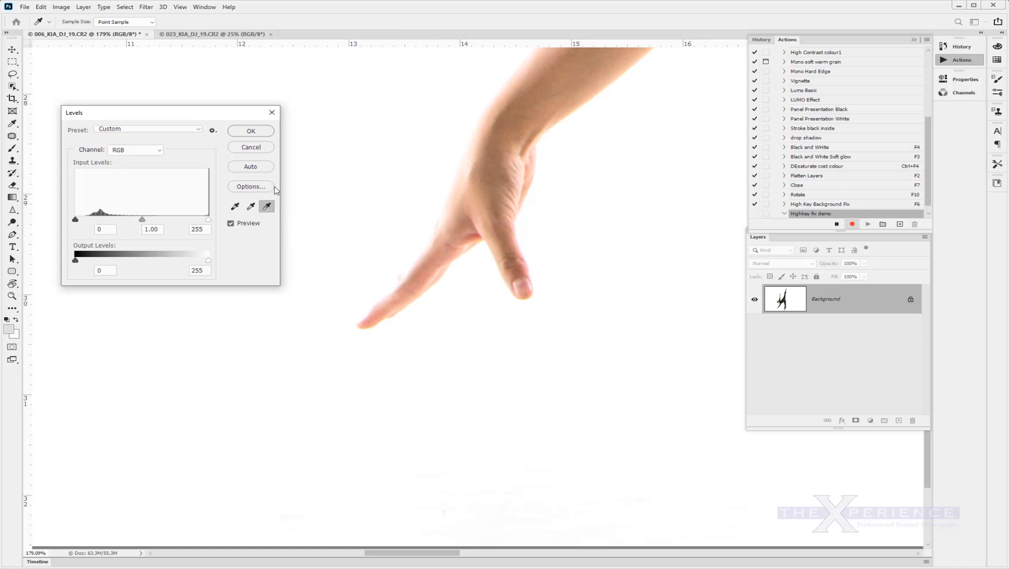
{"action": "left_click", "coordinate": [260, 131]}
- Add a new layer and restore the dancer's lower arm on it by erasing to history
{"action": "key", "text": "e"}
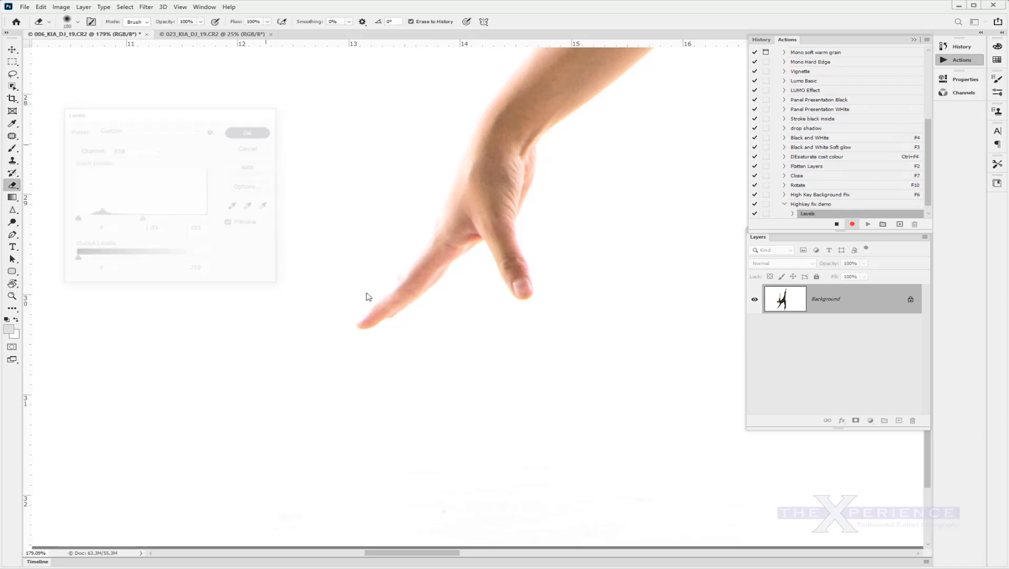
{"action": "scroll", "coordinate": [519, 356], "scroll_direction": "down", "scroll_amount": 18}
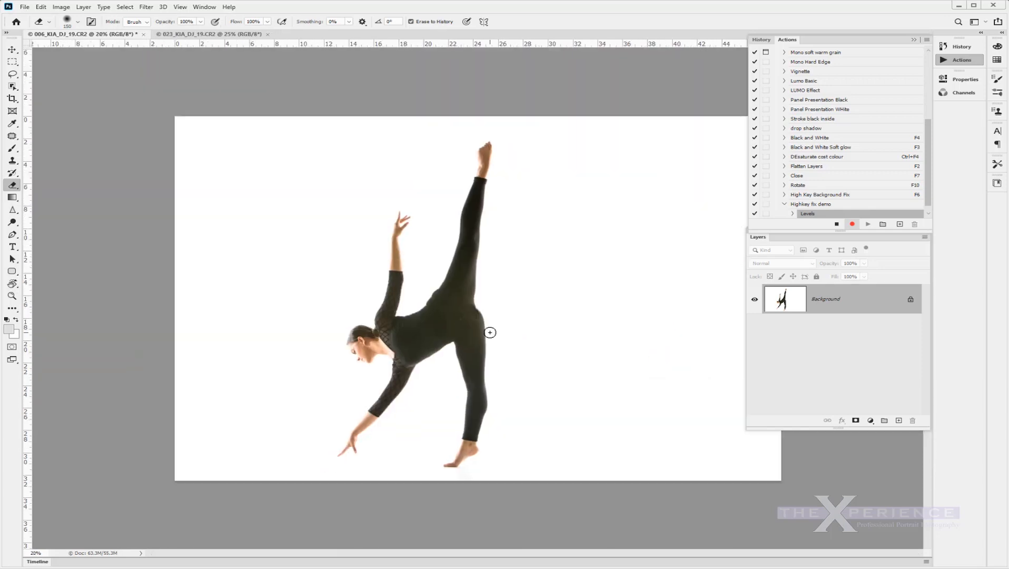
{"action": "scroll", "coordinate": [490, 332], "scroll_direction": "up", "scroll_amount": 1}
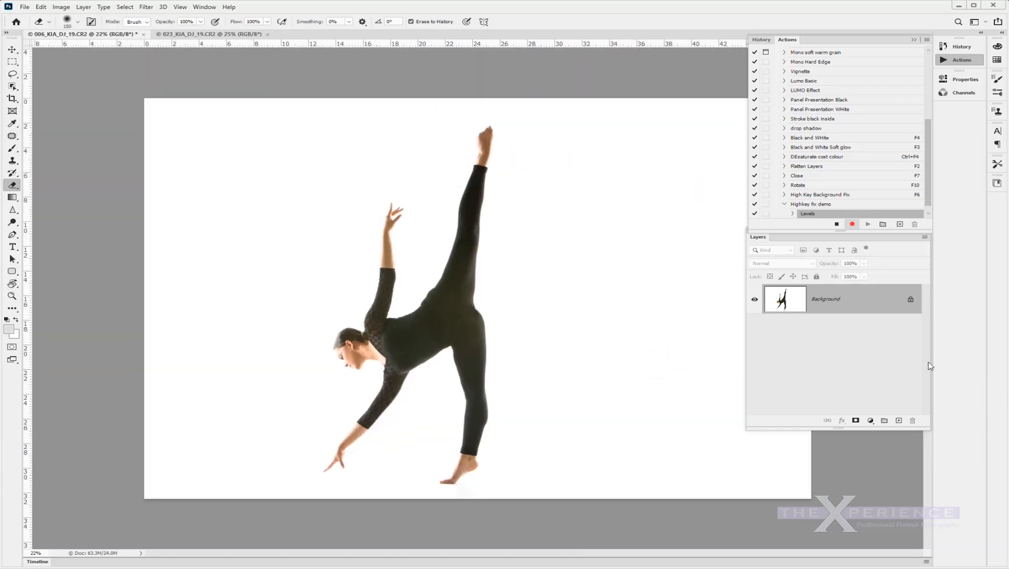
{"action": "left_click", "coordinate": [899, 421]}
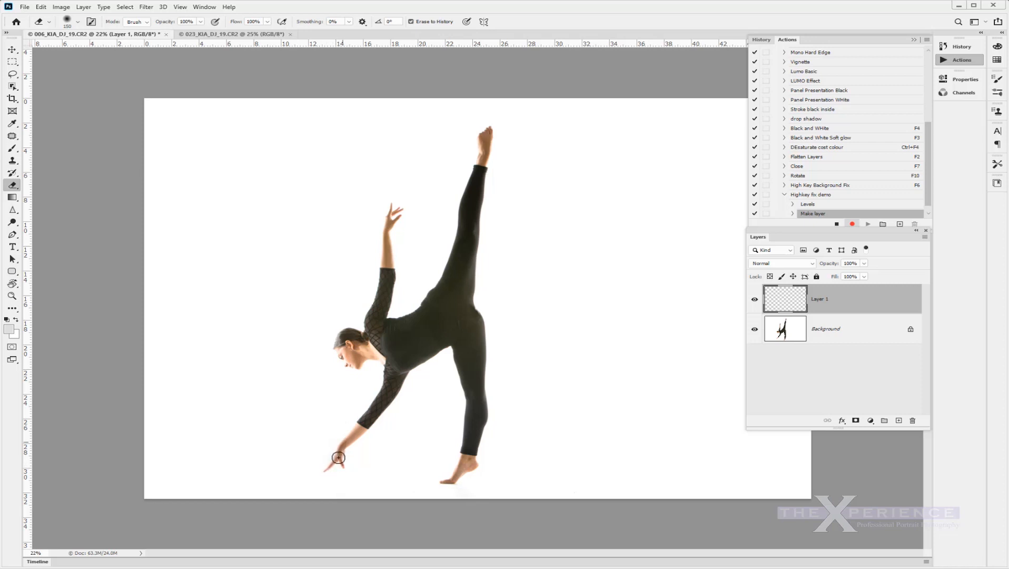
{"action": "left_click_drag", "start_coordinate": [374, 425], "coordinate": [399, 370]}
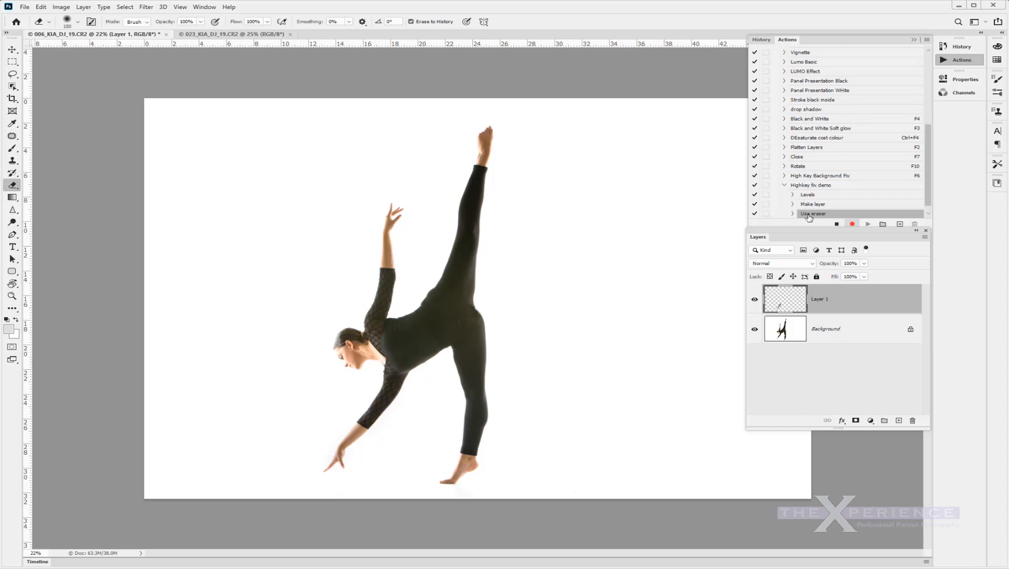
- Stop recording and delete the Use eraser step from the Highkey fix demo action
{"action": "scroll", "coordinate": [838, 209], "scroll_direction": "down", "scroll_amount": 1}
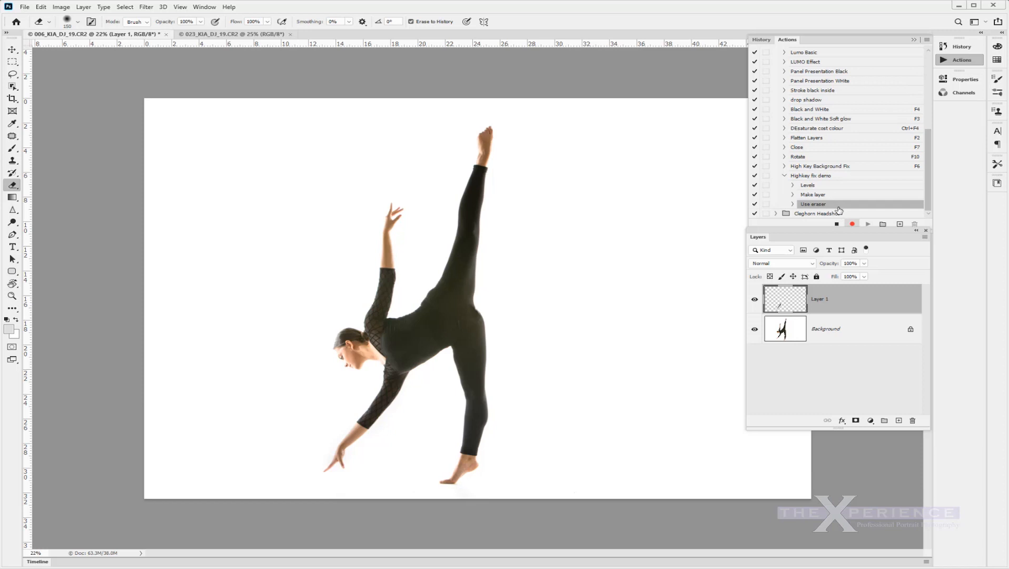
{"action": "left_click", "coordinate": [837, 224]}
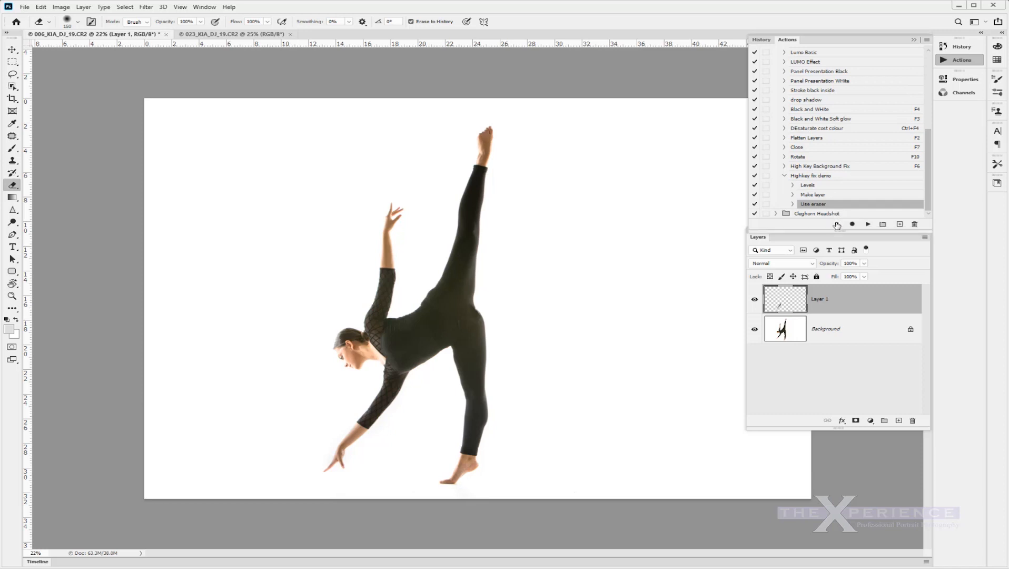
{"action": "left_click_drag", "start_coordinate": [856, 205], "coordinate": [915, 224]}
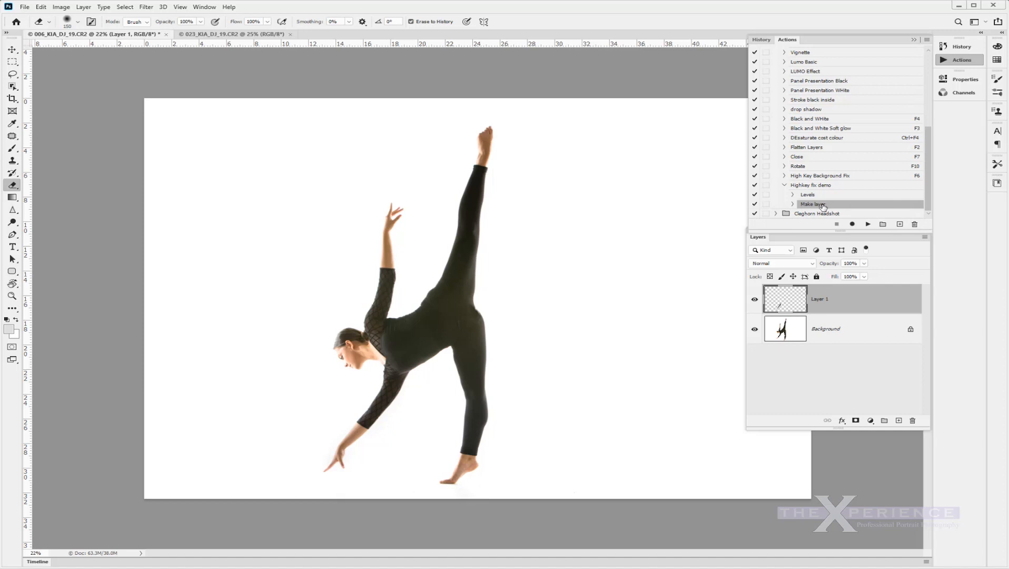
- Resume recording, add the selection of the Eraser tool with Erase to History as the action's last step, and stop recording
{"action": "left_click", "coordinate": [852, 225]}
{"action": "left_click", "coordinate": [12, 50]}
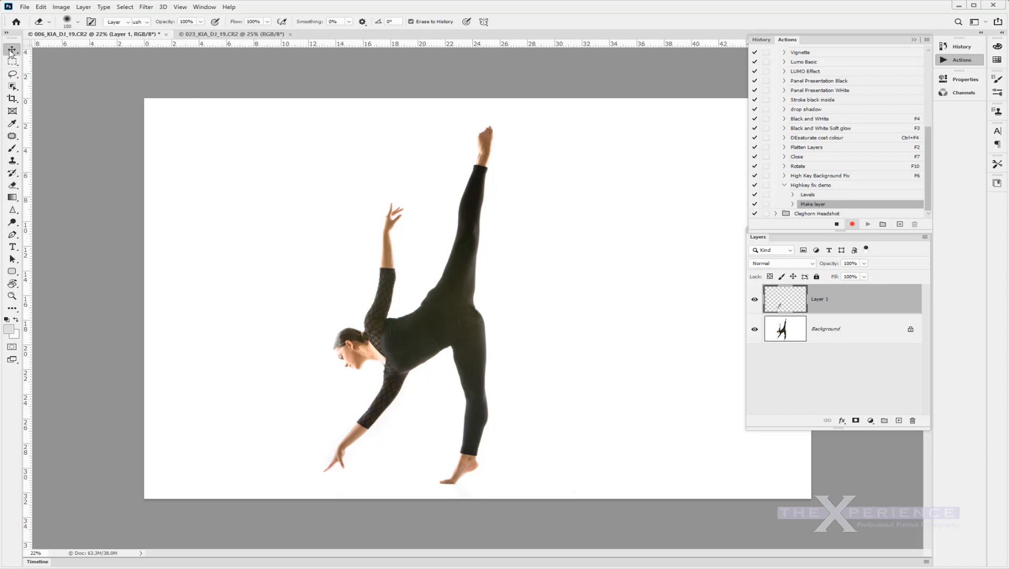
{"action": "left_click", "coordinate": [12, 185]}
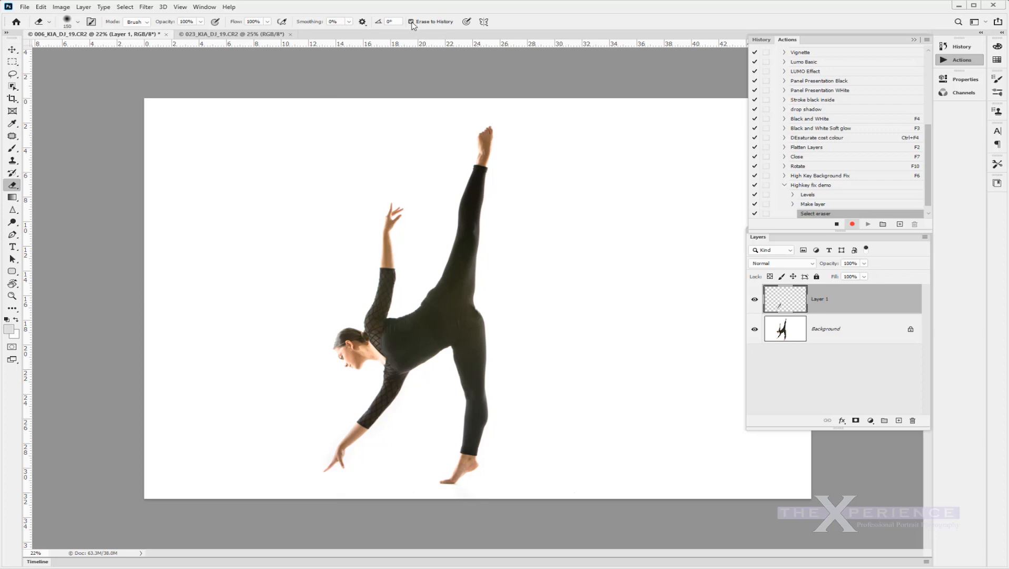
{"action": "left_click", "coordinate": [837, 224]}
- Revert the photo to its Open history state and run the Highkey fix demo action on it
{"action": "left_click", "coordinate": [761, 40]}
{"action": "left_click", "coordinate": [786, 66]}
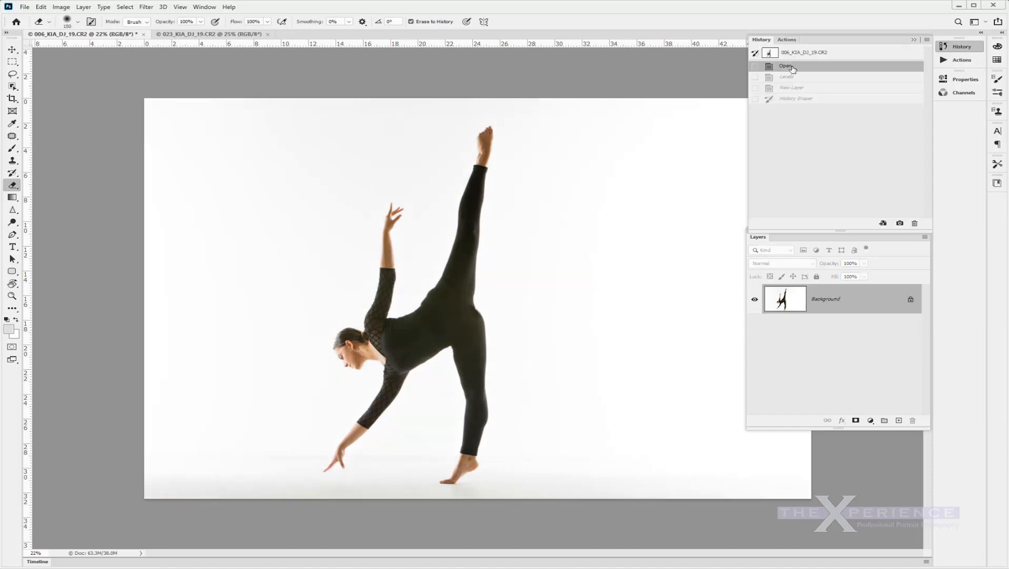
{"action": "left_click", "coordinate": [786, 41]}
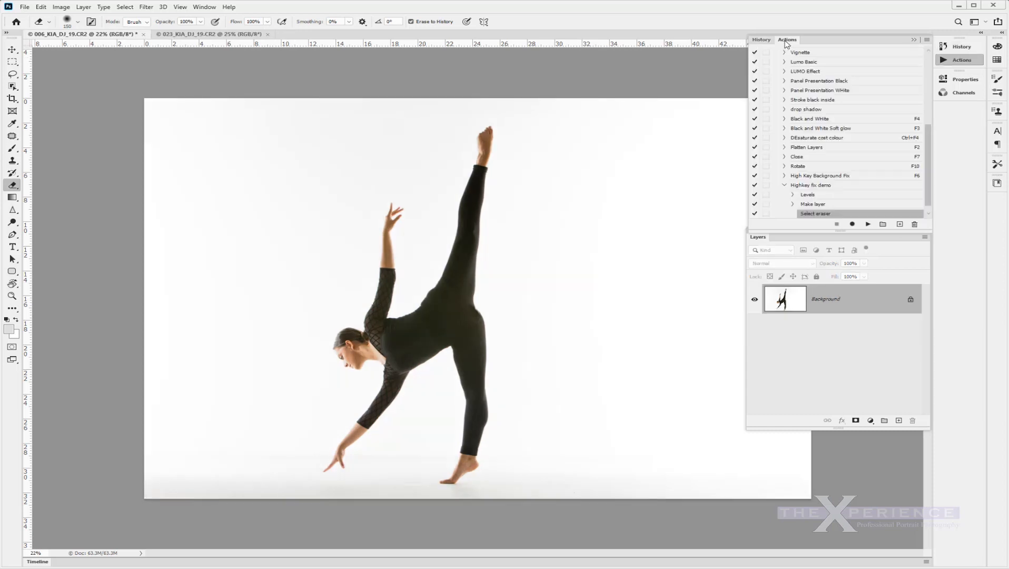
{"action": "left_click", "coordinate": [825, 185]}
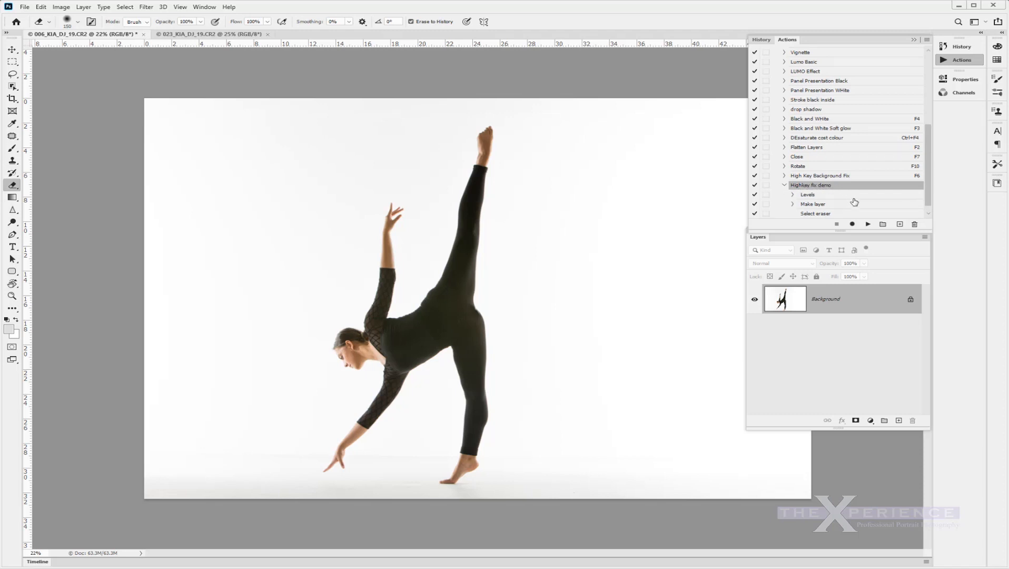
{"action": "left_click", "coordinate": [868, 225]}
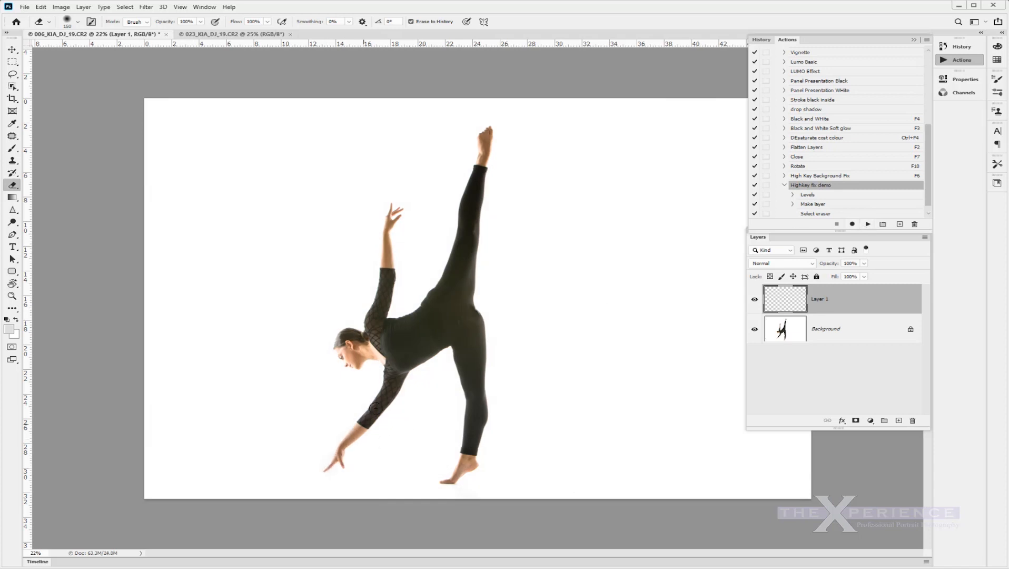
- Erase to history over the dancer's lower arm and head, and over the body and legs with the brush enlarged to 400
{"action": "mouse_move", "coordinate": [398, 357]}
{"action": "left_mouse_down"}
{"action": "mouse_move", "coordinate": [351, 352]}
{"action": "mouse_move", "coordinate": [371, 351]}
{"action": "left_mouse_up"}
{"action": "key", "text": "bracketright"}
{"action": "key", "text": "bracketright"}
{"action": "key", "text": "bracketright"}
{"action": "key", "text": "bracketright"}
{"action": "key", "text": "bracketright"}
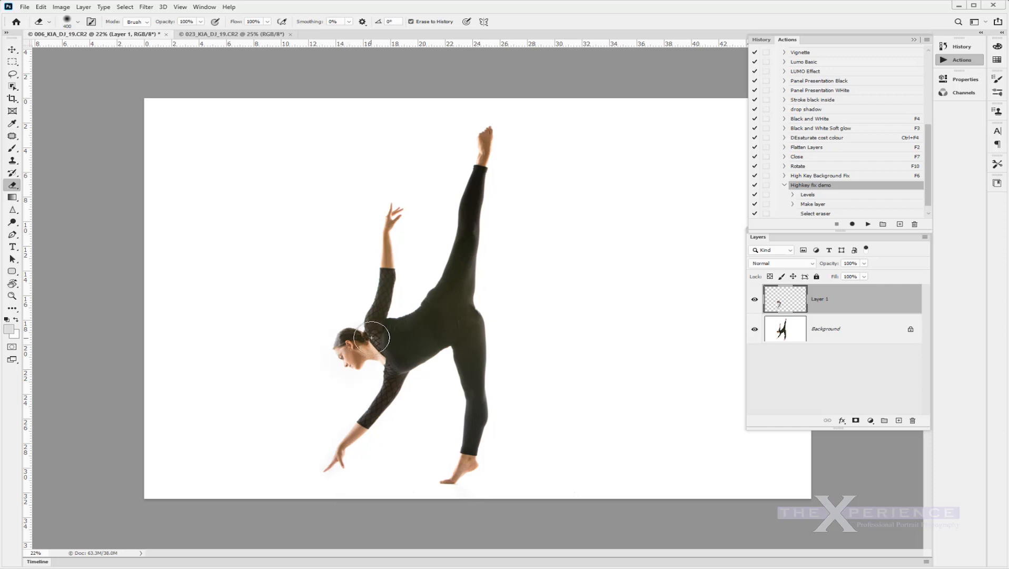
{"action": "mouse_move", "coordinate": [377, 317]}
{"action": "left_mouse_down"}
{"action": "mouse_move", "coordinate": [390, 216]}
{"action": "mouse_move", "coordinate": [475, 149]}
{"action": "mouse_move", "coordinate": [457, 286]}
{"action": "mouse_move", "coordinate": [469, 447]}
{"action": "left_mouse_up"}
- Reduce the Eraser brush to 175 and restore the dancer's supporting foot by erasing to history
{"action": "key", "text": "bracketleft"}
{"action": "key", "text": "bracketleft"}
{"action": "key", "text": "bracketleft"}
{"action": "key", "text": "bracketleft"}
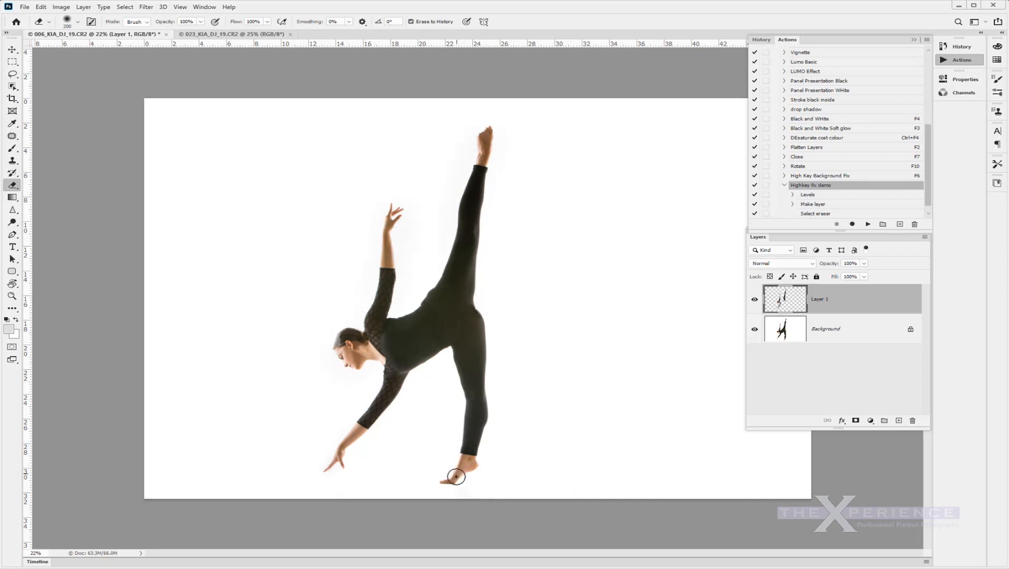
{"action": "mouse_move", "coordinate": [447, 481]}
{"action": "left_mouse_down"}
{"action": "mouse_move", "coordinate": [467, 462]}
{"action": "mouse_move", "coordinate": [478, 424]}
{"action": "mouse_move", "coordinate": [474, 222]}
{"action": "mouse_move", "coordinate": [464, 241]}
{"action": "left_mouse_up"}
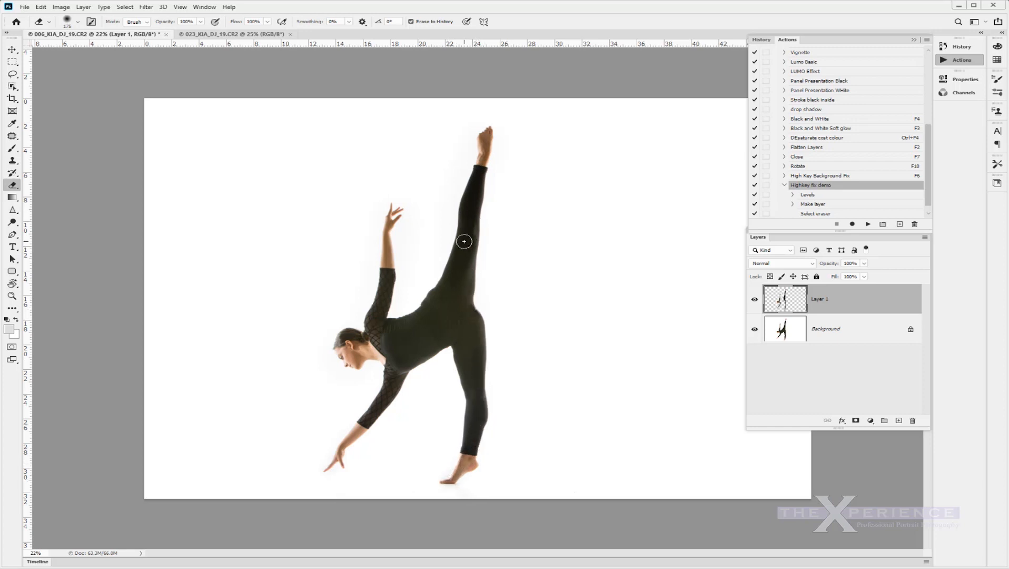